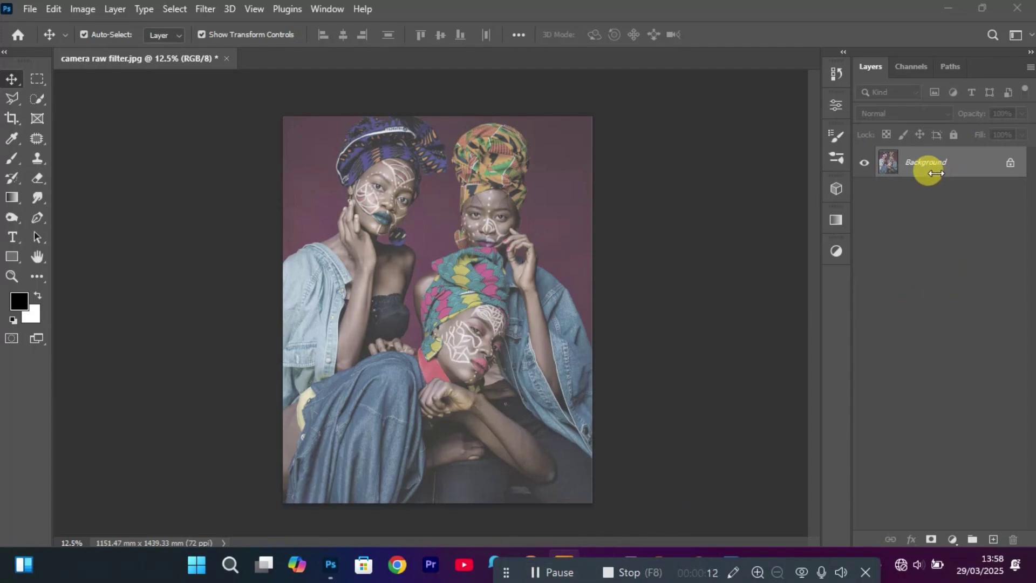
Step: Duplicate the Background layer with Ctrl+J and rename the copy 'color grade'
{"action": "left_click", "coordinate": [954, 160]}
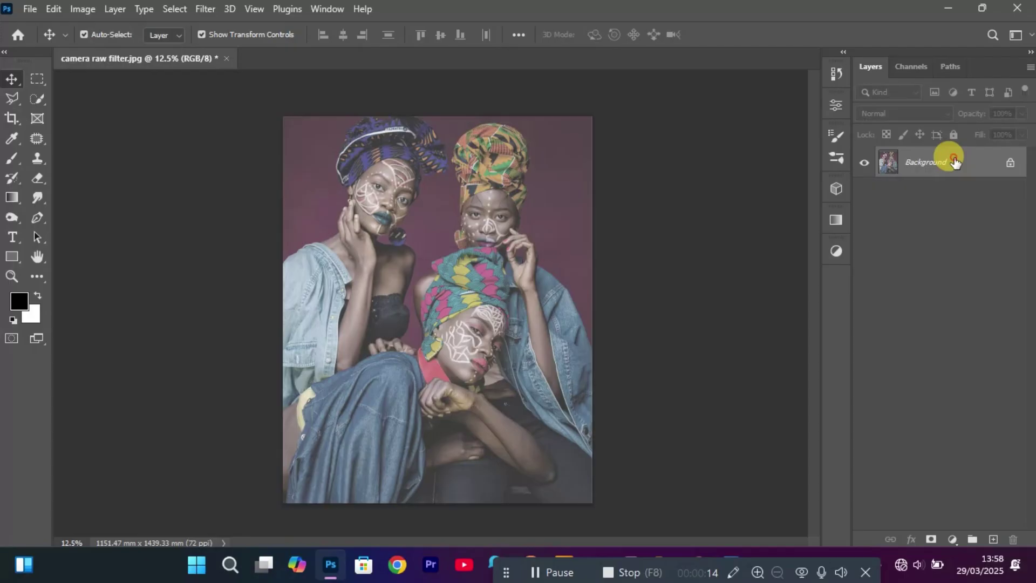
{"action": "key", "text": "ctrl+j"}
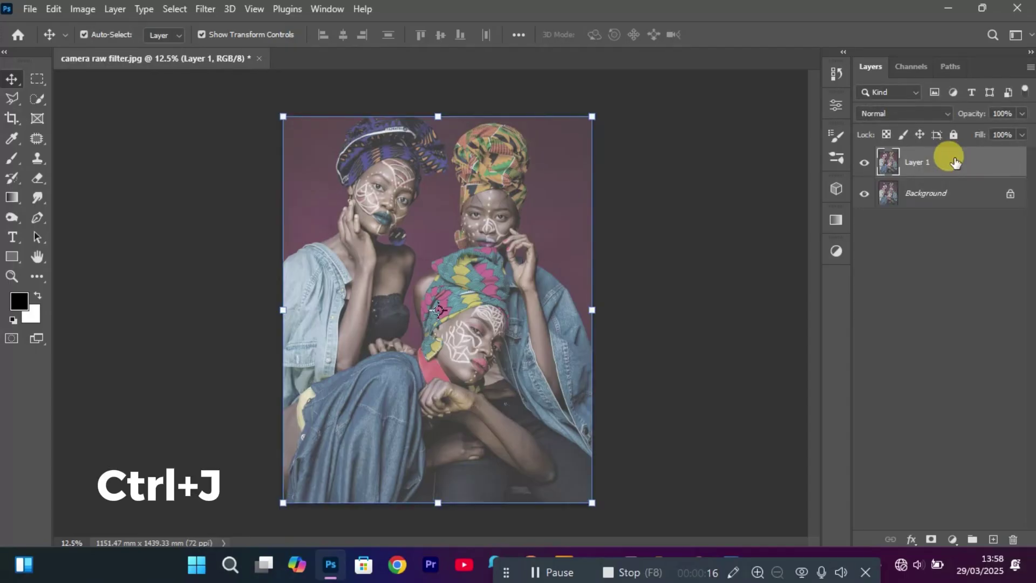
{"action": "double_click", "coordinate": [919, 162]}
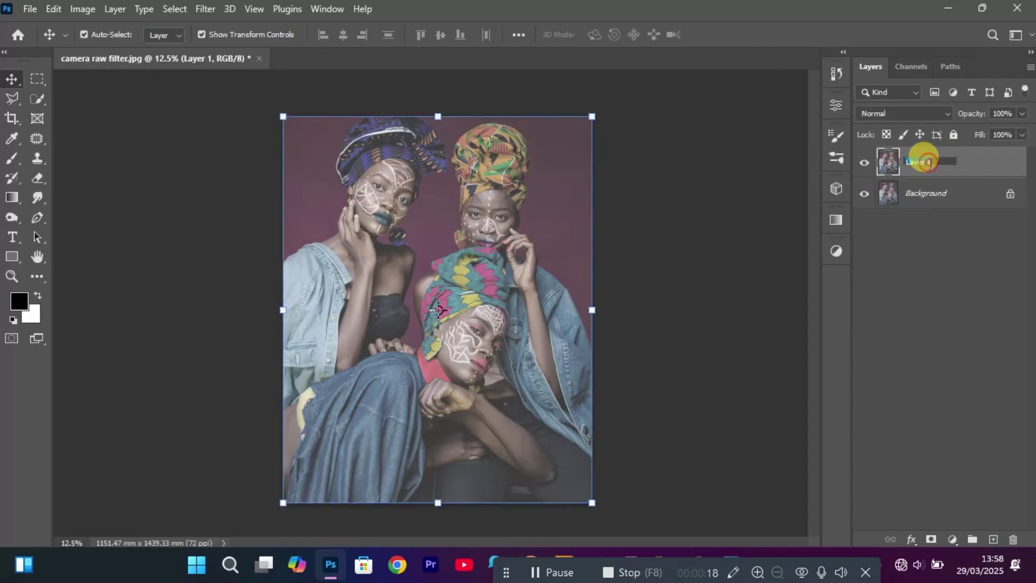
{"action": "key", "text": "BackSpace"}
{"action": "type", "text": "color"}
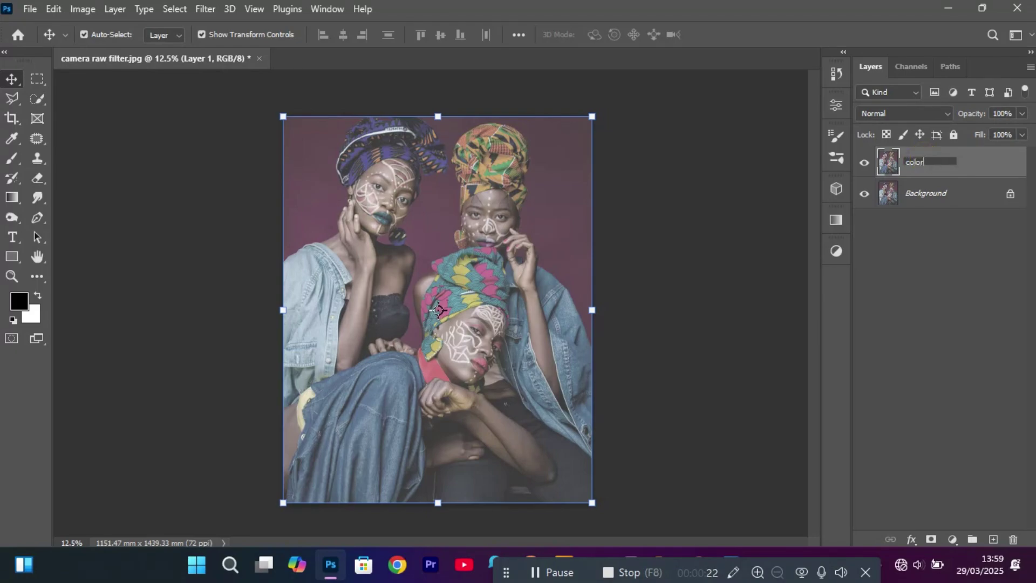
{"action": "type", "text": " grade"}
{"action": "left_click", "coordinate": [924, 157]}
{"action": "left_click", "coordinate": [962, 260]}
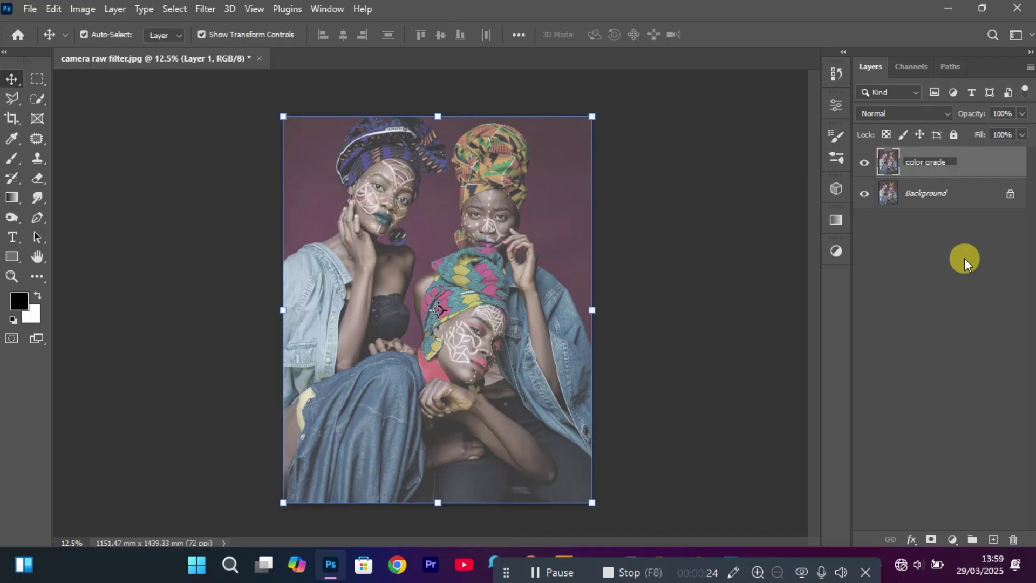
{"action": "left_click", "coordinate": [940, 166]}
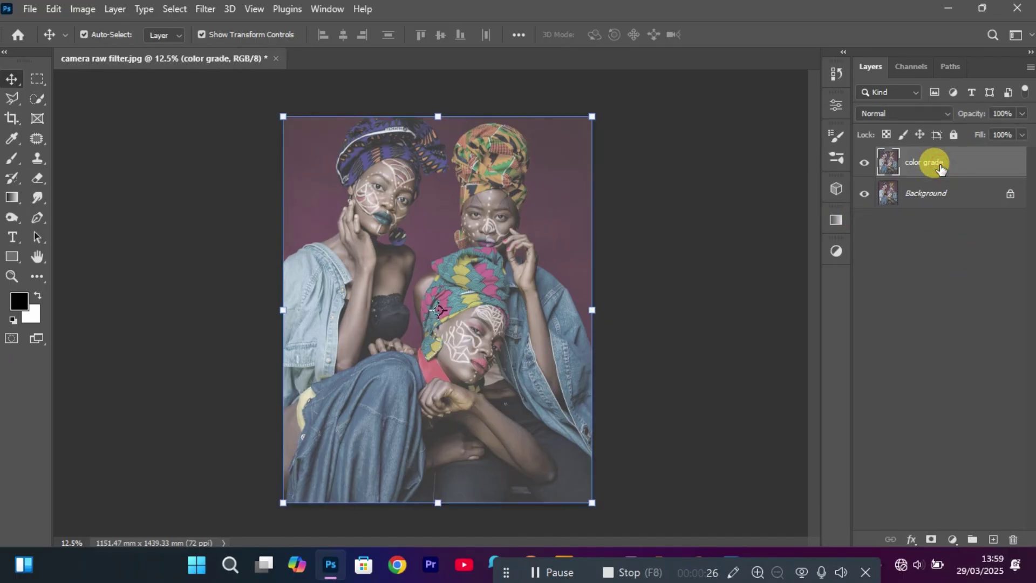
Step: Convert the color grade layer for Smart Filters and apply the Camera Raw Filter to it
{"action": "left_click", "coordinate": [204, 9]}
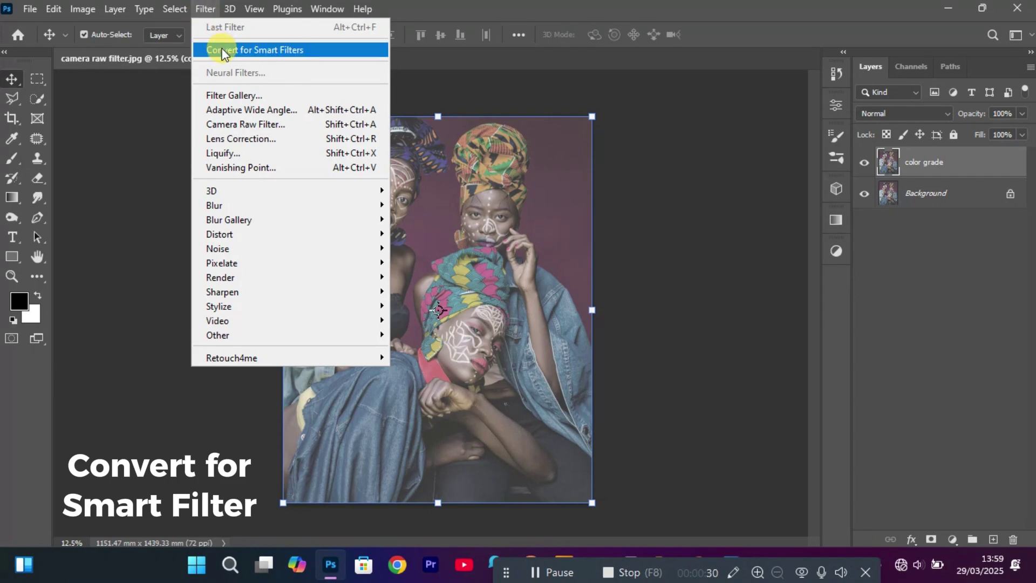
{"action": "left_click", "coordinate": [224, 51]}
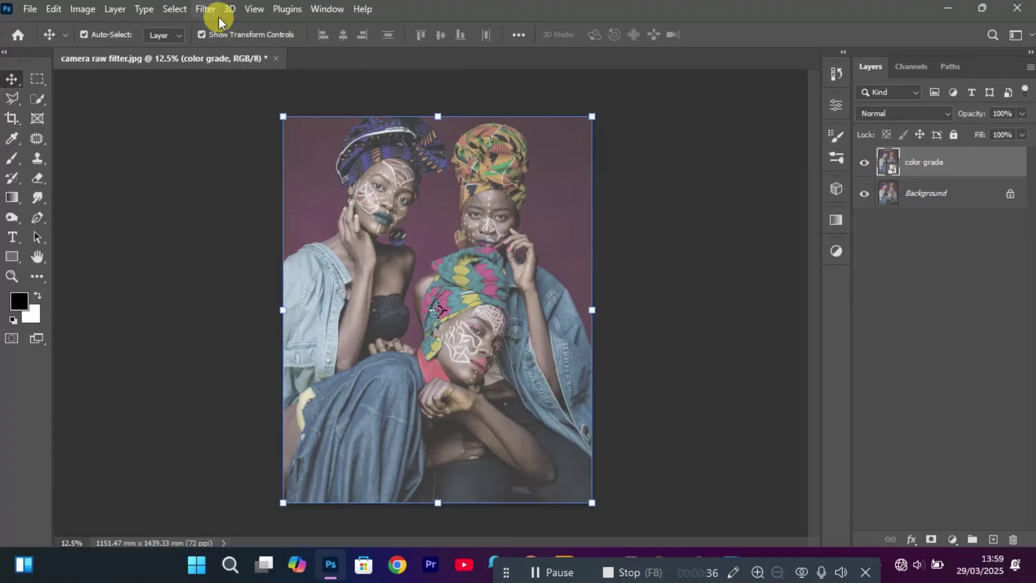
{"action": "left_click", "coordinate": [206, 10]}
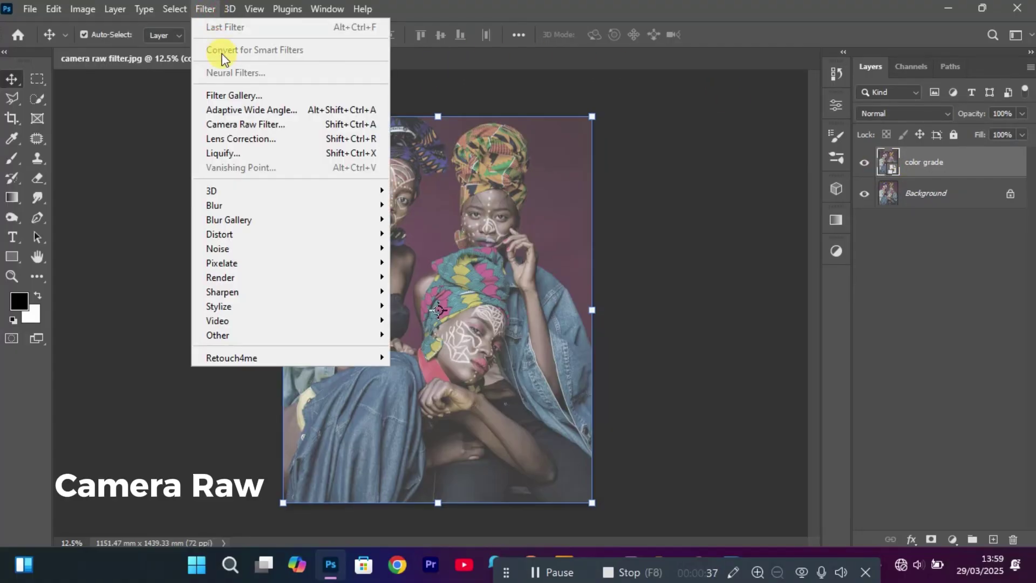
{"action": "left_click", "coordinate": [238, 122]}
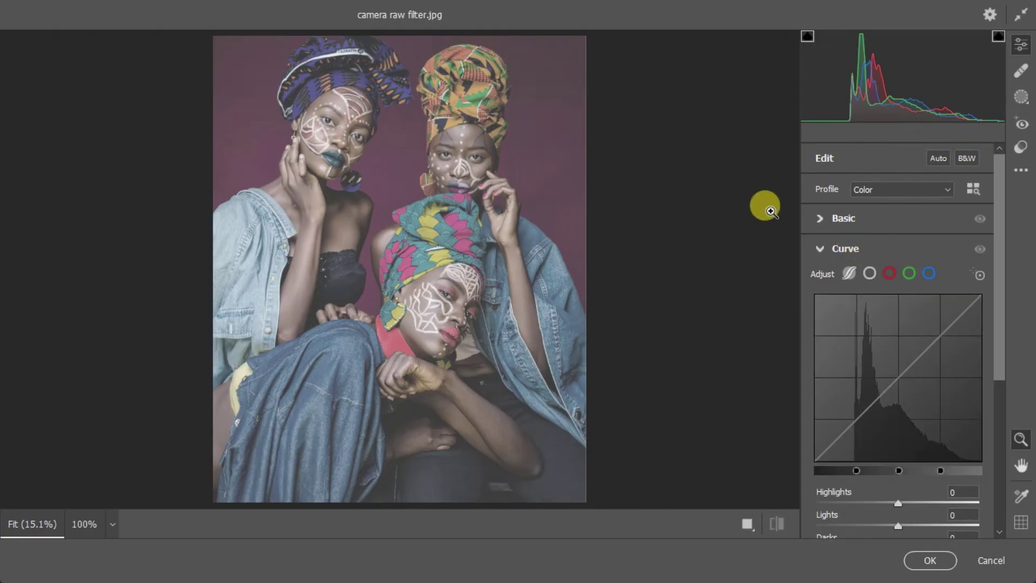
{"action": "left_click", "coordinate": [966, 158]}
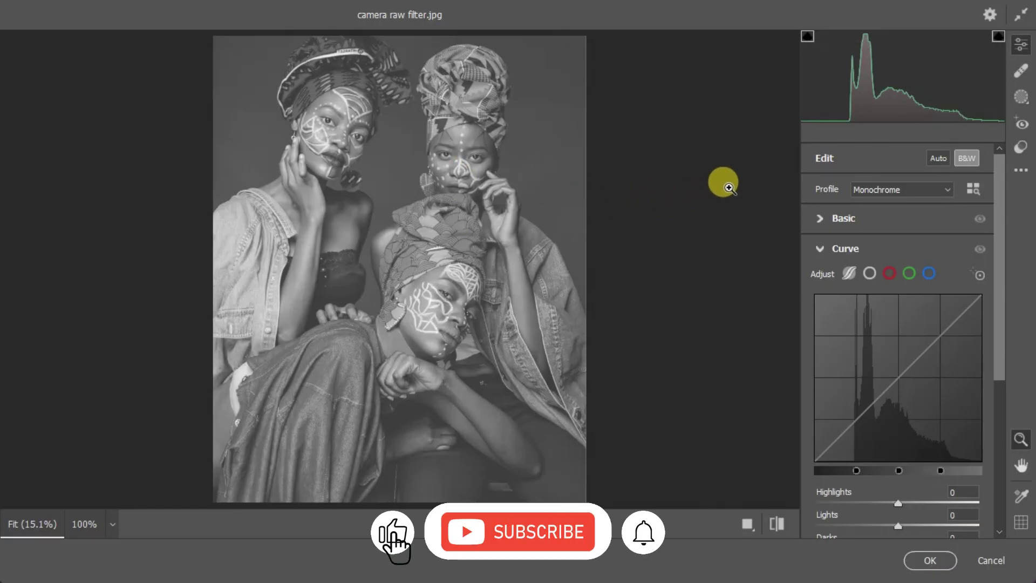
{"action": "left_click", "coordinate": [968, 159]}
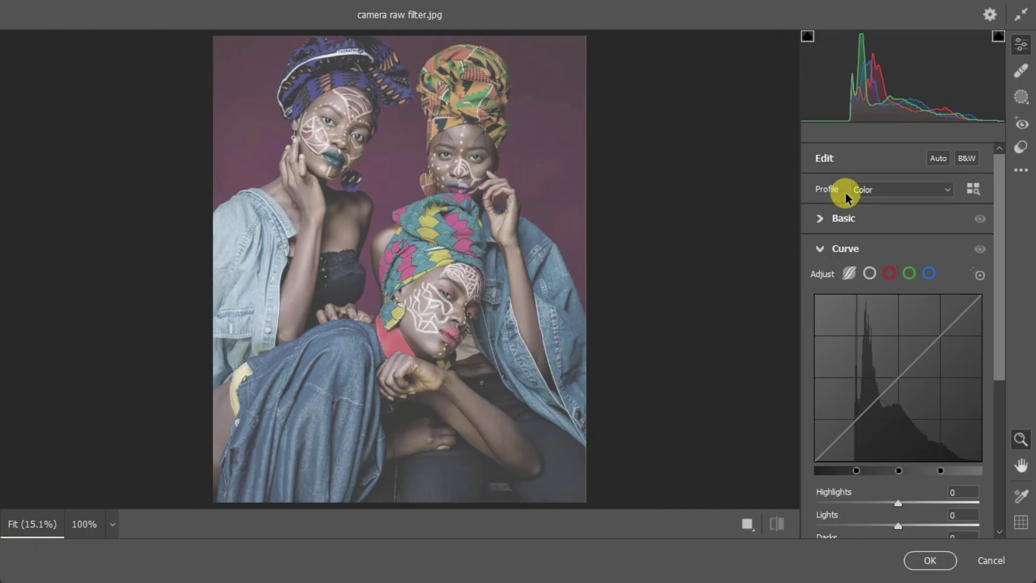
{"action": "left_click", "coordinate": [905, 190]}
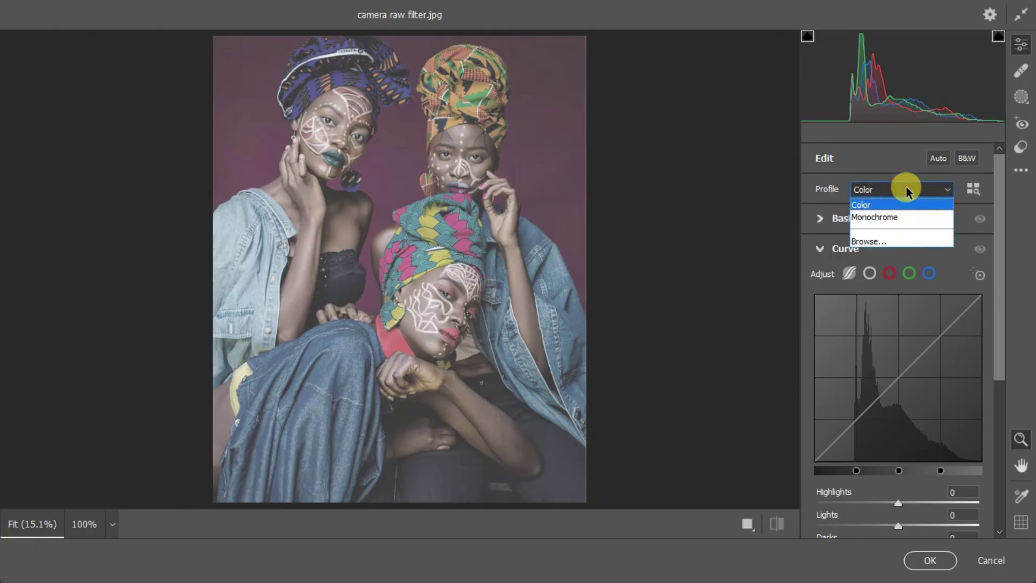
{"action": "left_click", "coordinate": [885, 206]}
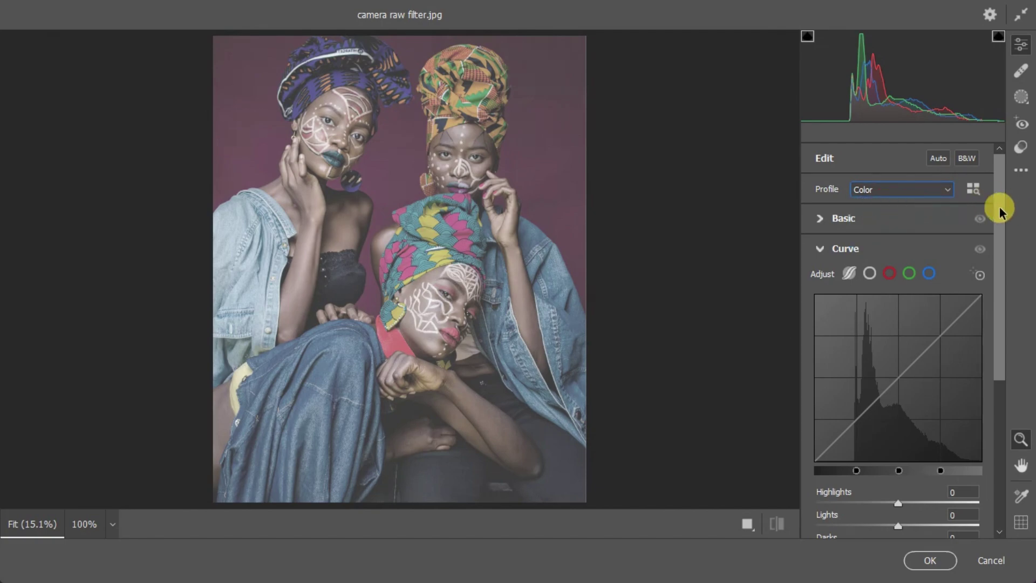
Step: Expand the Basic panel and try Auto white balance before reverting to As Shot
{"action": "left_click", "coordinate": [824, 221]}
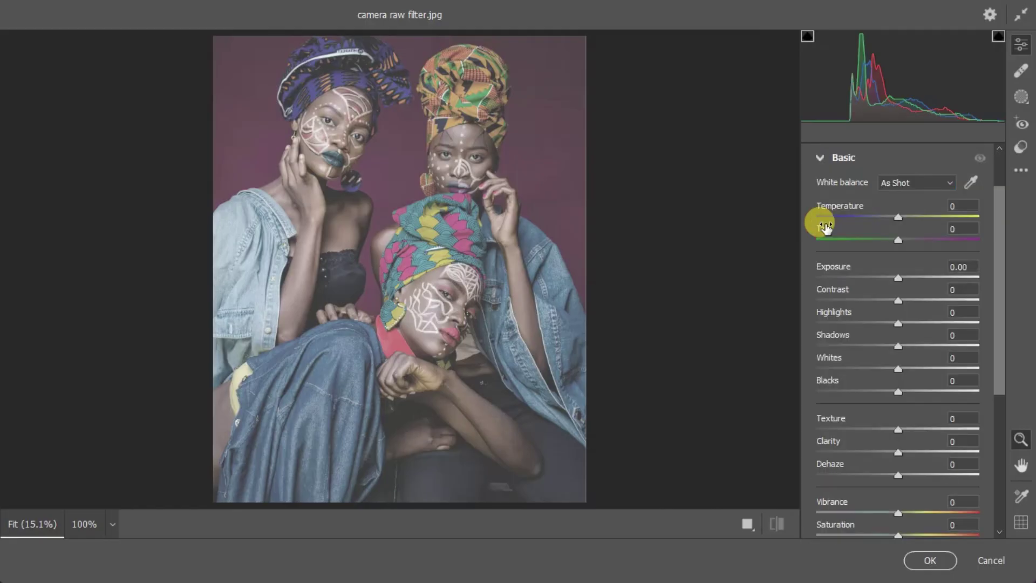
{"action": "left_click", "coordinate": [821, 156]}
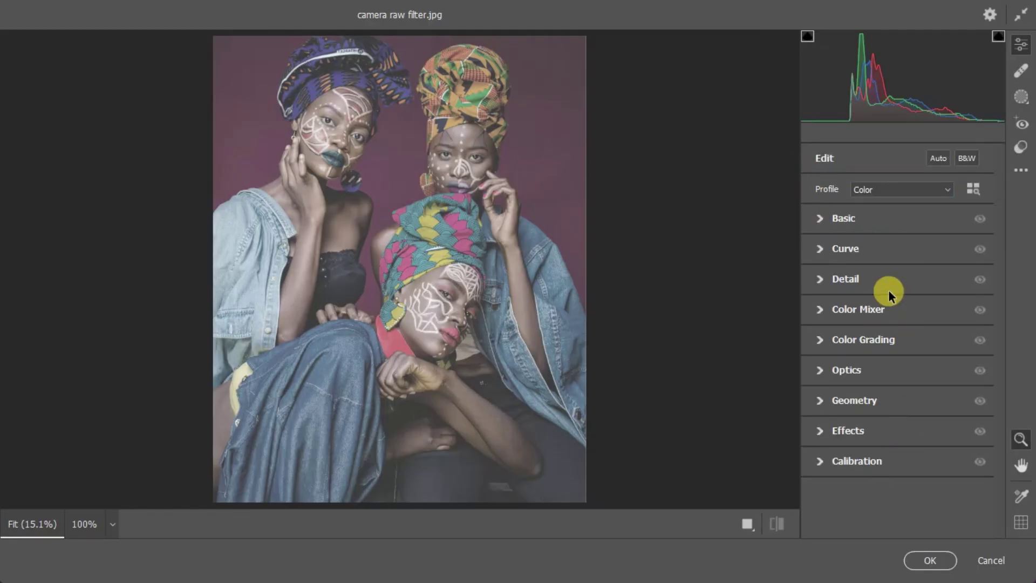
{"action": "left_click", "coordinate": [816, 219]}
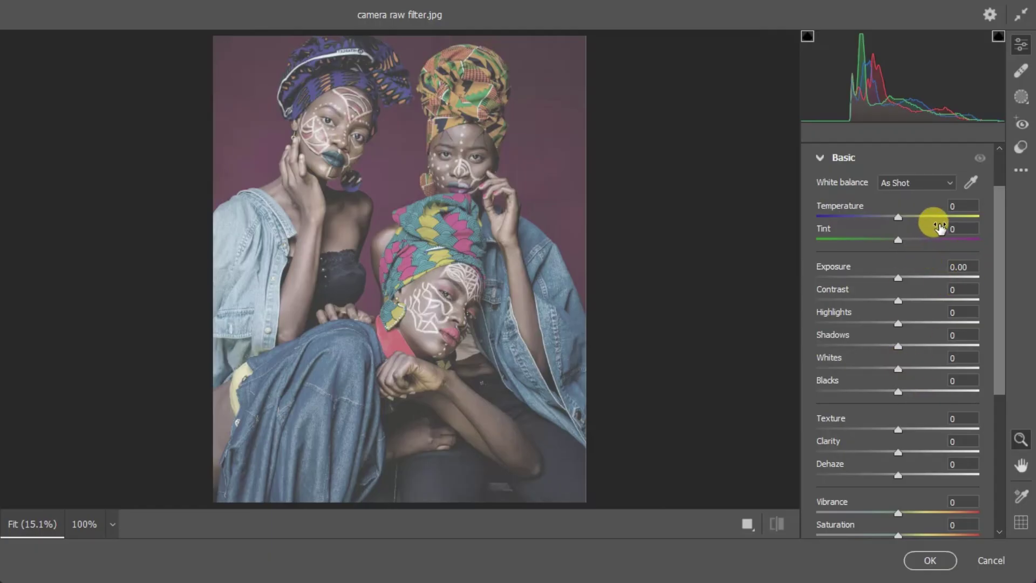
{"action": "left_click", "coordinate": [948, 185]}
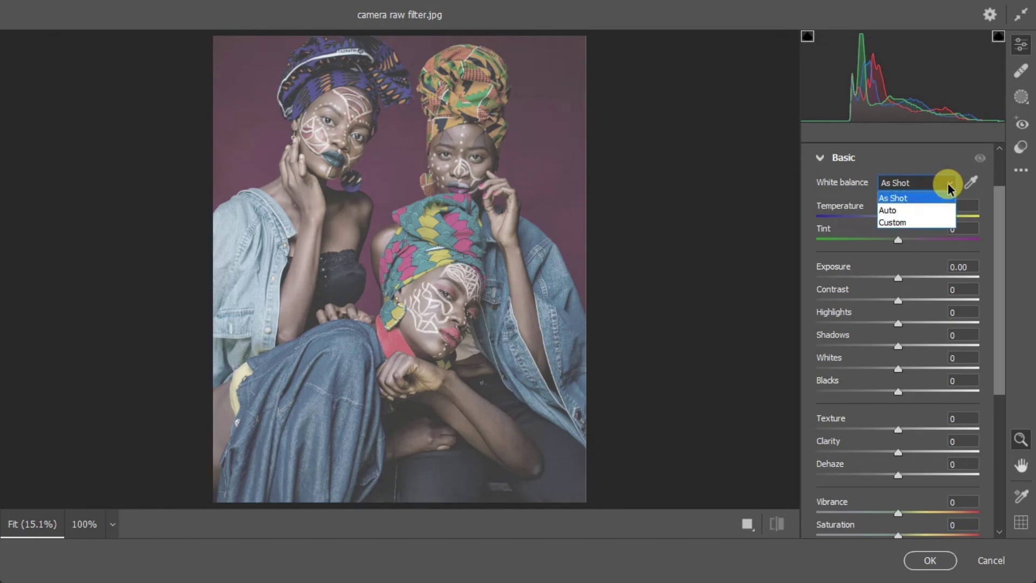
{"action": "left_click", "coordinate": [927, 210]}
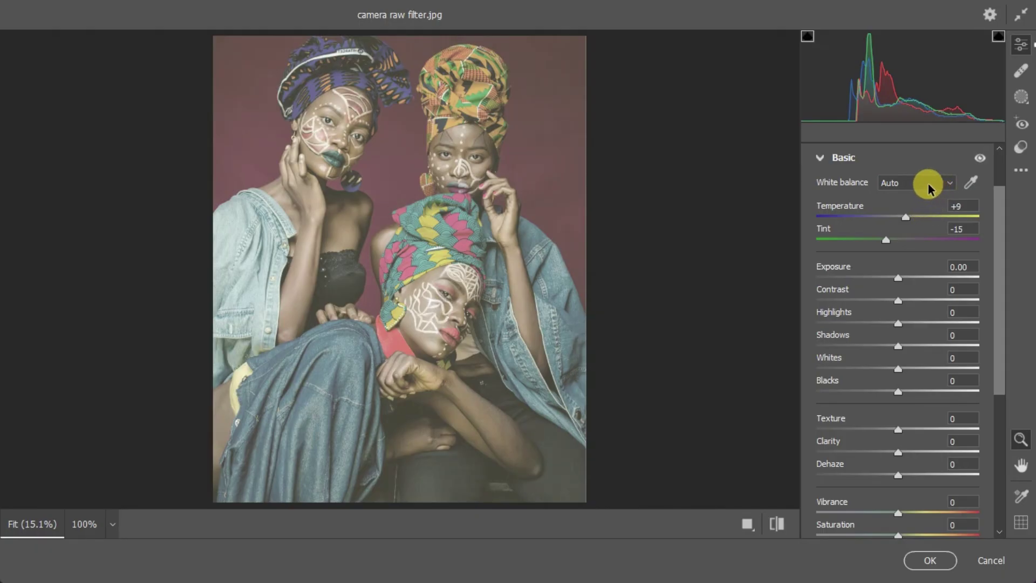
{"action": "left_click", "coordinate": [928, 185]}
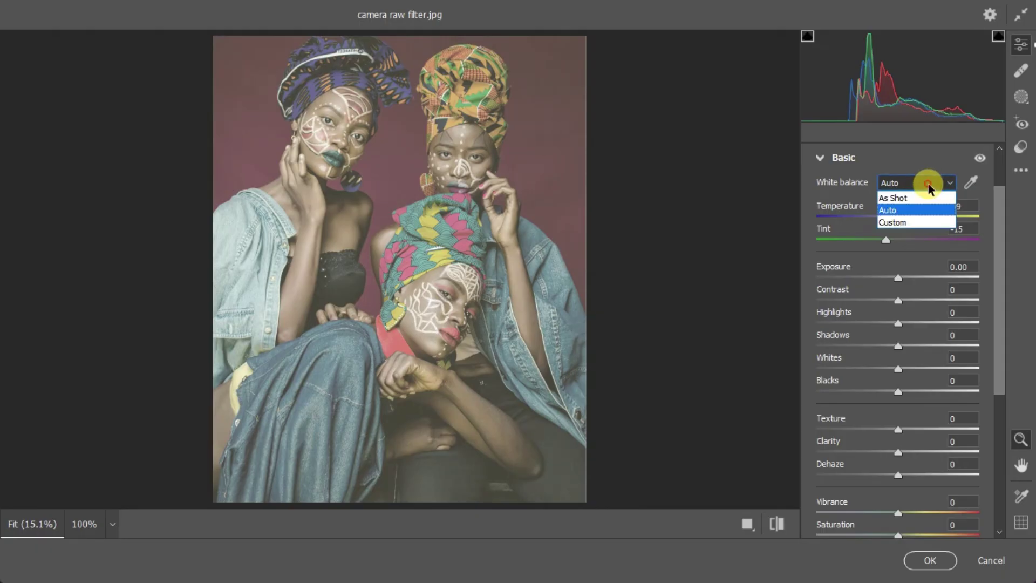
{"action": "left_click", "coordinate": [920, 196]}
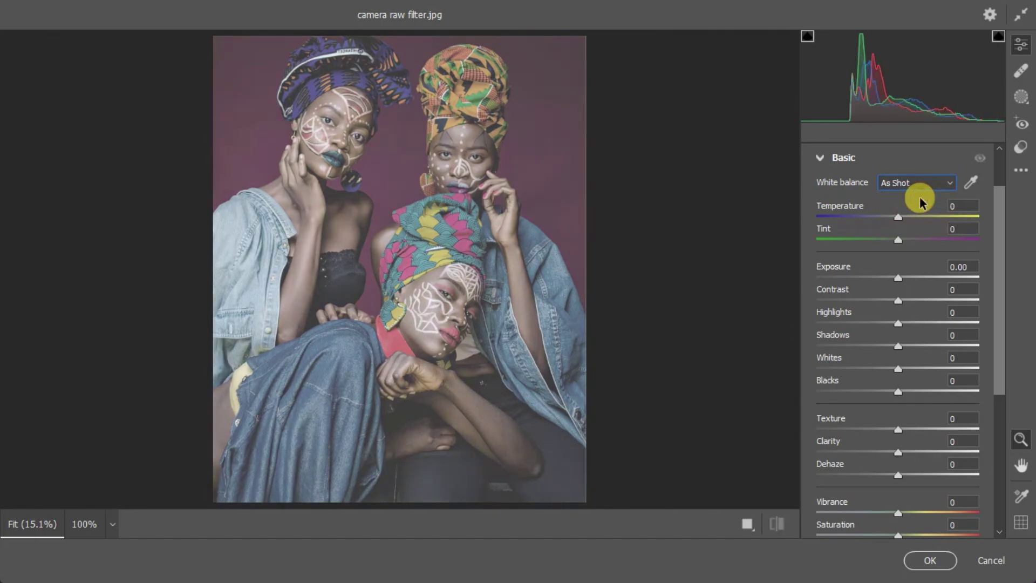
Step: Activate the White Balance eyedropper to sample from the photo
{"action": "left_click", "coordinate": [973, 188]}
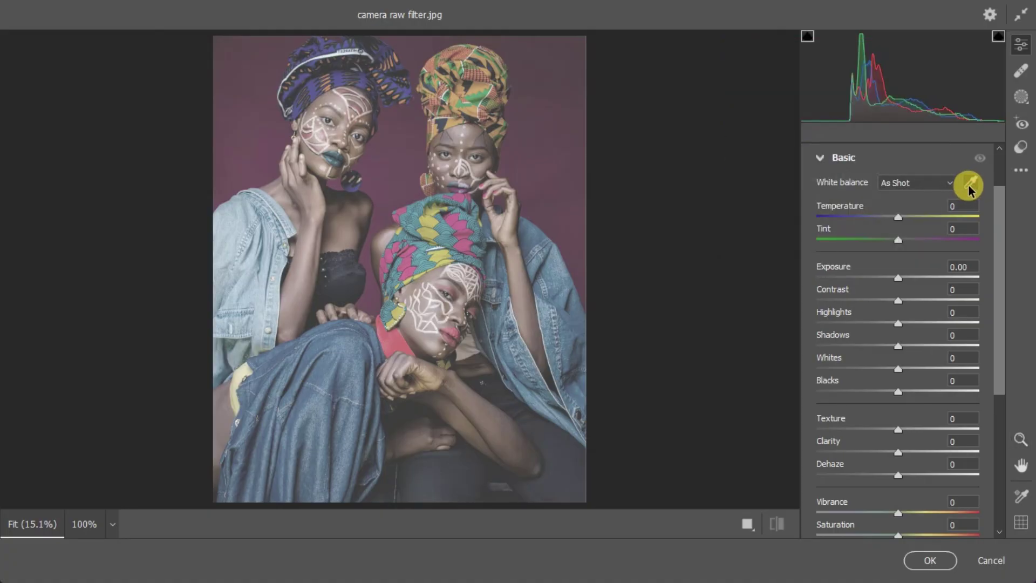
{"action": "left_click", "coordinate": [972, 186]}
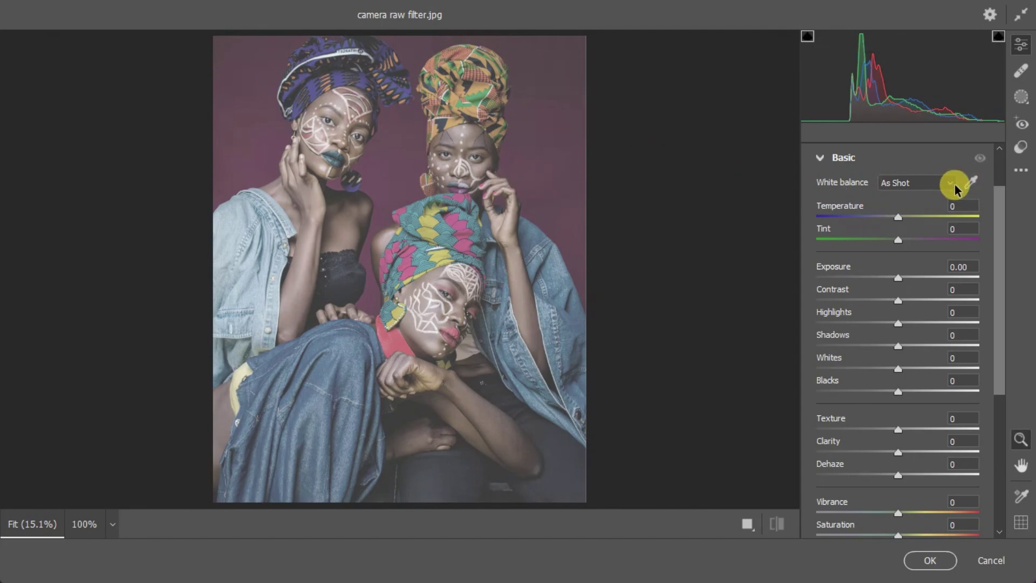
{"action": "left_click", "coordinate": [971, 182]}
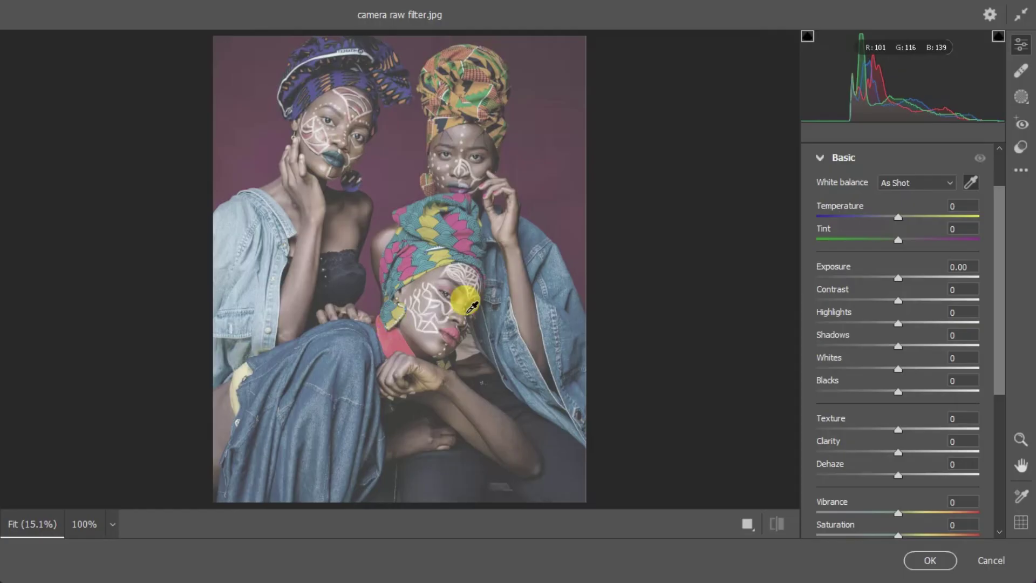
{"action": "left_click", "coordinate": [462, 348]}
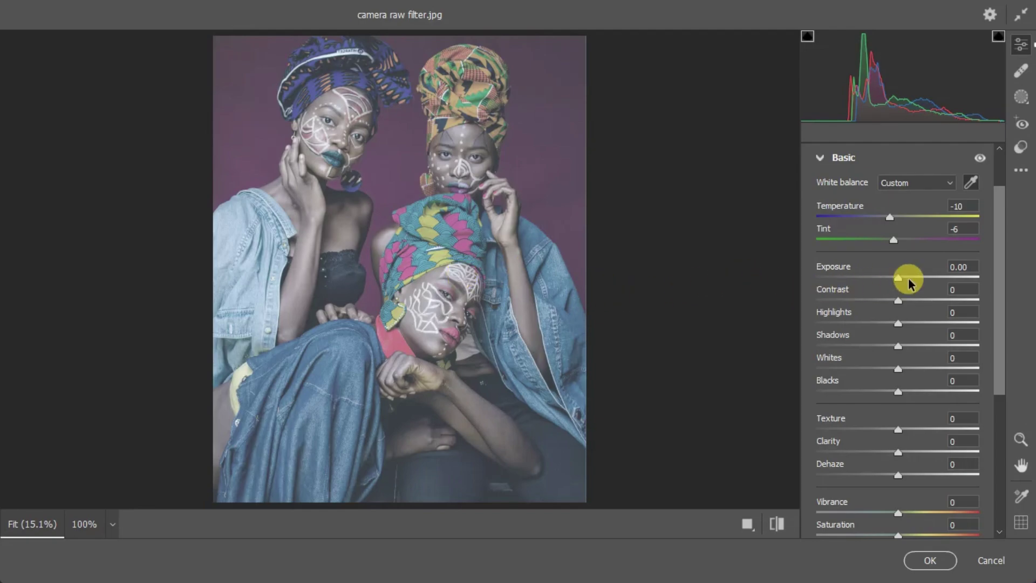
{"action": "left_click_drag", "start_coordinate": [998, 260], "coordinate": [992, 291]}
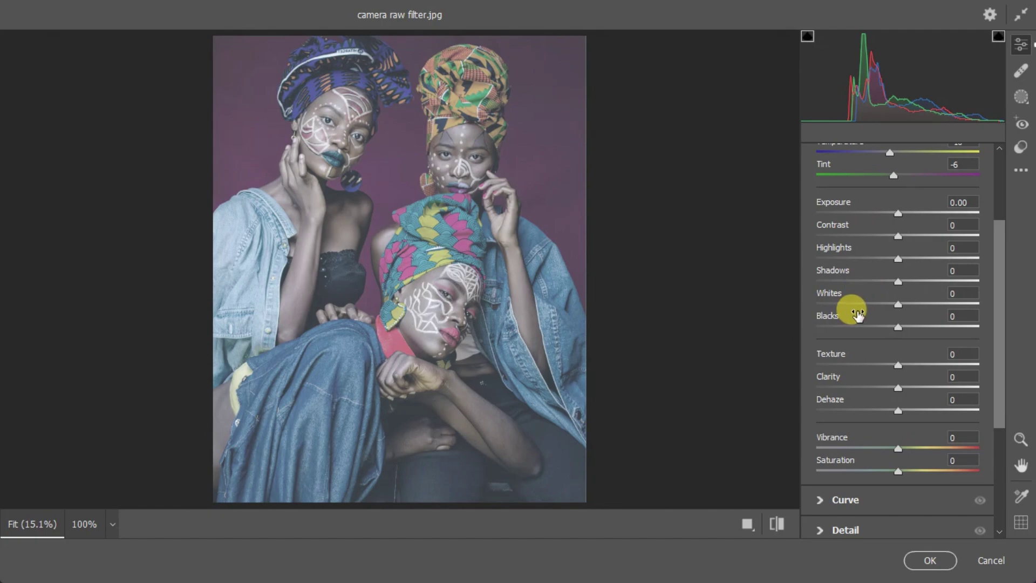
{"action": "mouse_move", "coordinate": [858, 315]}
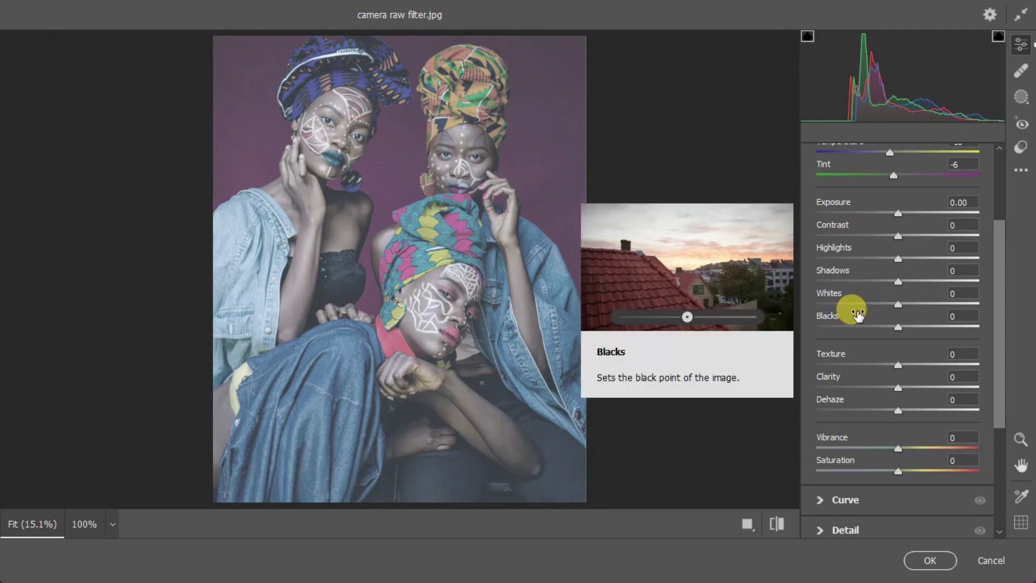
Step: Shift-double-click the tone labels to auto-set Exposure +0.37, Contrast +7, Highlights -76, Shadows +25
{"action": "key", "text": "shift"}
{"action": "double_click", "coordinate": [836, 201], "text": "shift"}
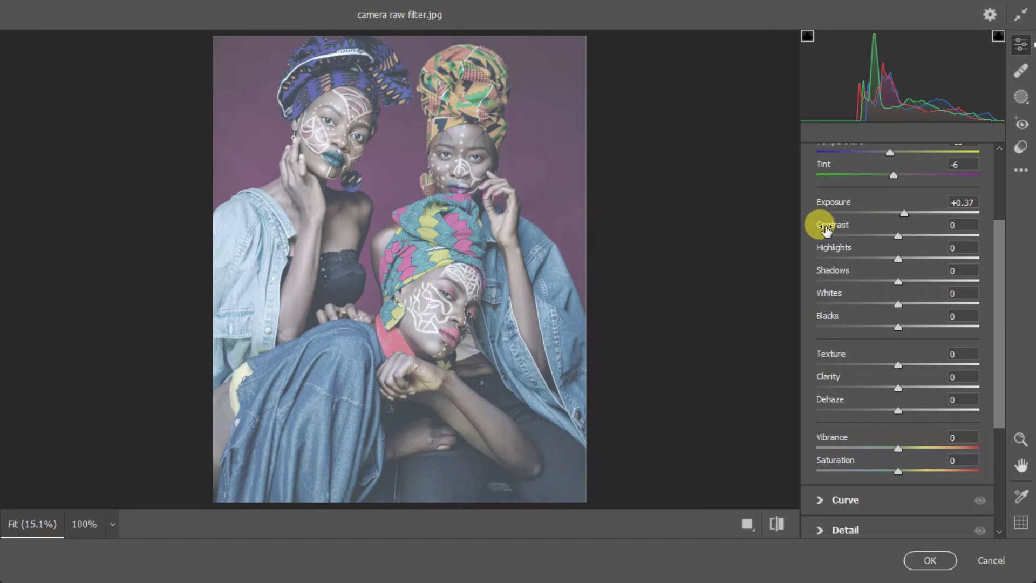
{"action": "double_click", "coordinate": [826, 225], "text": "shift"}
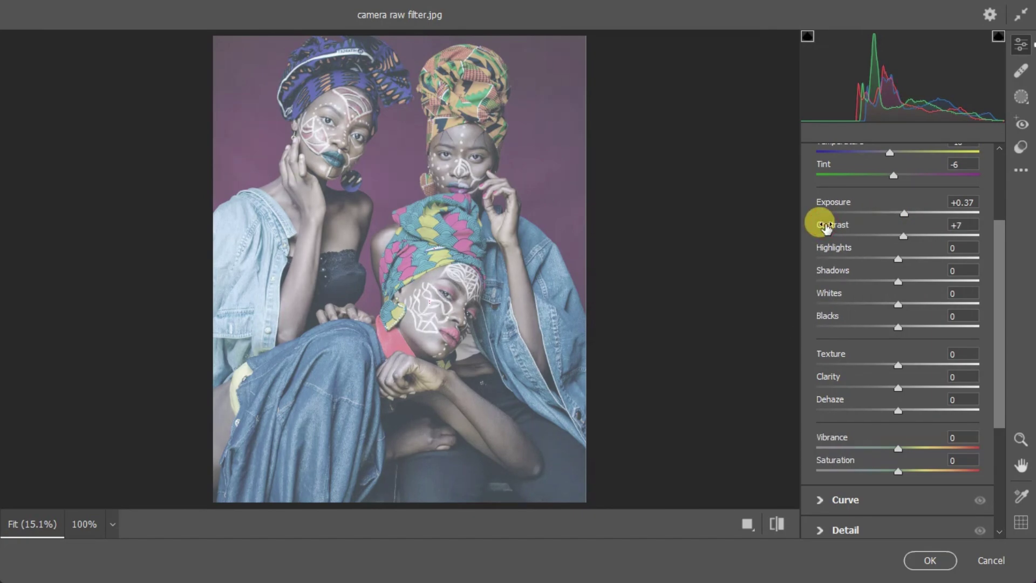
{"action": "double_click", "coordinate": [828, 248], "text": "shift"}
{"action": "double_click", "coordinate": [831, 271], "text": "shift"}
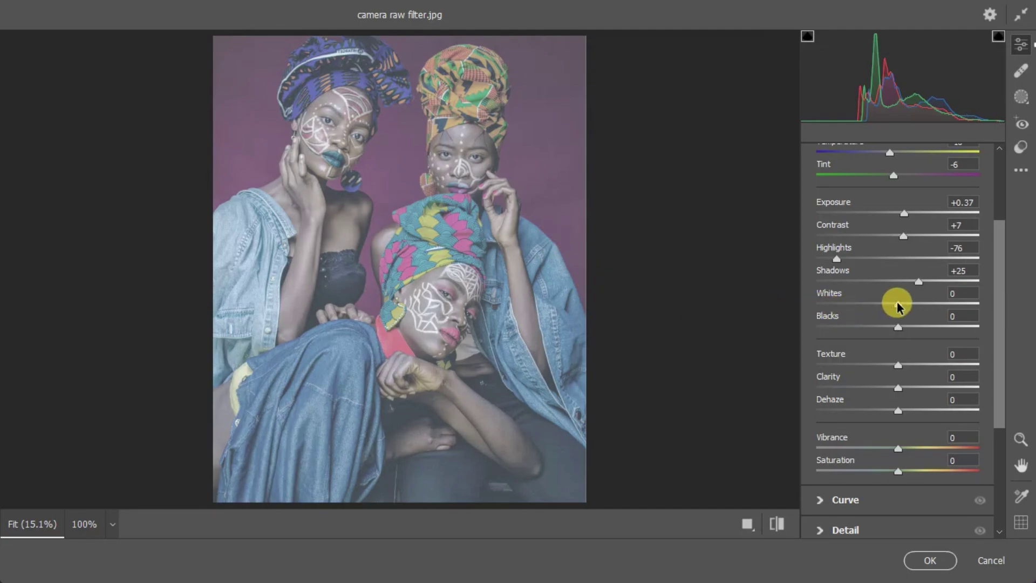
Step: Set Whites to -32, Blacks to -79 and Contrast to +22
{"action": "left_click_drag", "start_coordinate": [900, 306], "coordinate": [922, 323]}
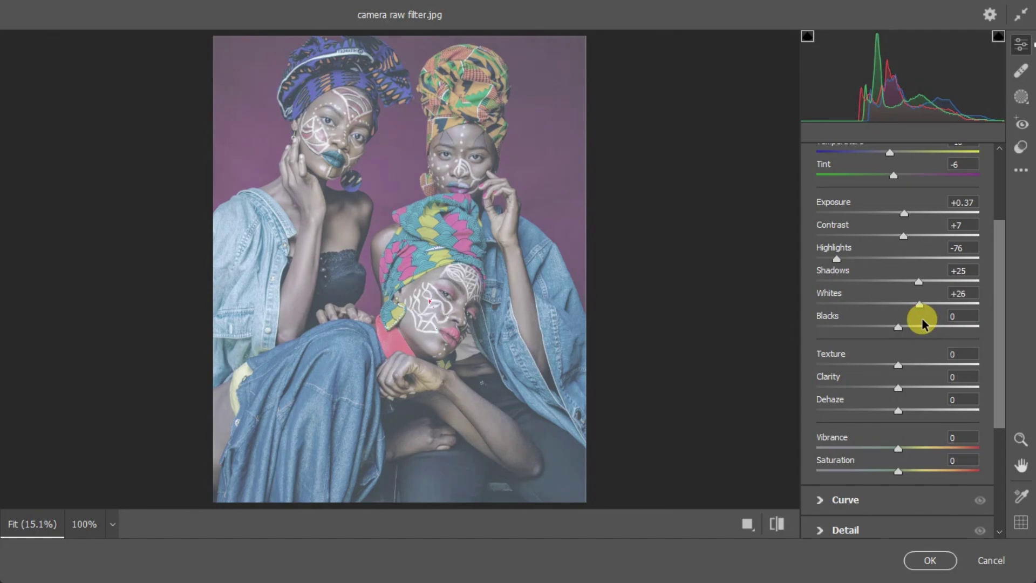
{"action": "left_click_drag", "start_coordinate": [922, 322], "coordinate": [840, 339]}
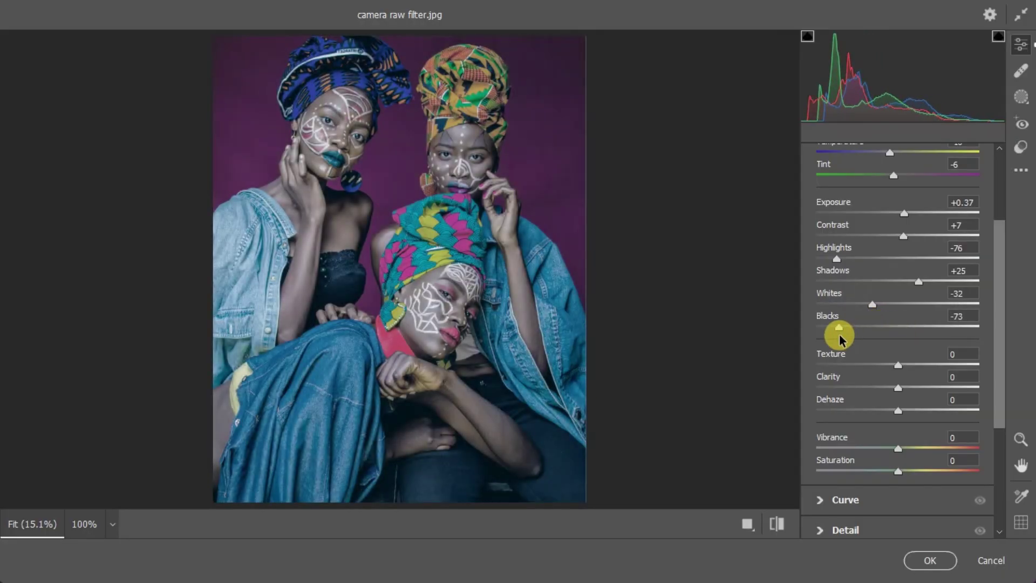
{"action": "mouse_move", "coordinate": [839, 335]}
{"action": "left_mouse_down"}
{"action": "mouse_move", "coordinate": [825, 340]}
{"action": "mouse_move", "coordinate": [845, 345]}
{"action": "mouse_move", "coordinate": [834, 337]}
{"action": "left_mouse_up"}
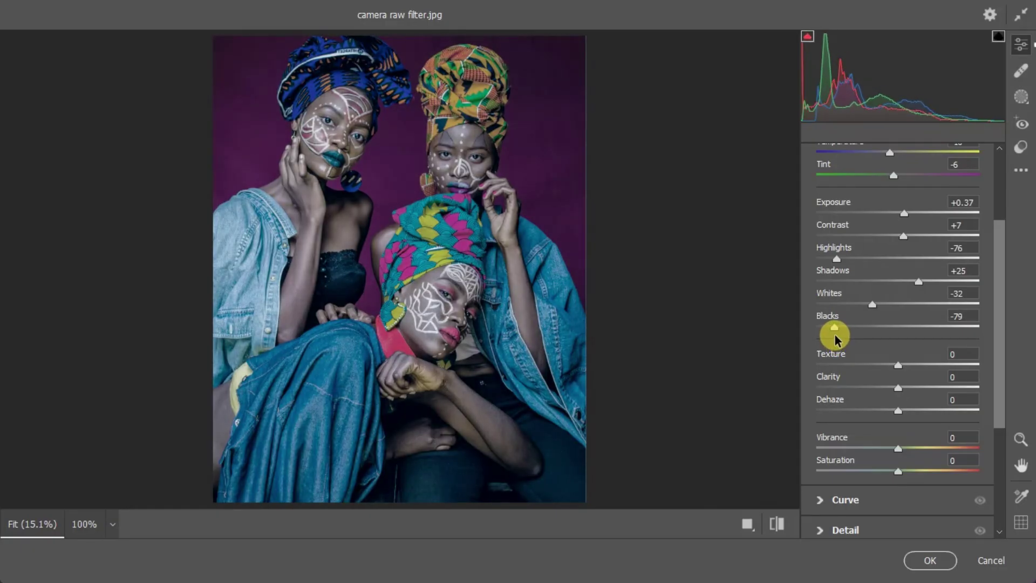
{"action": "left_click", "coordinate": [903, 237]}
{"action": "mouse_move", "coordinate": [902, 237]}
{"action": "left_mouse_down"}
{"action": "mouse_move", "coordinate": [863, 238]}
{"action": "mouse_move", "coordinate": [917, 236]}
{"action": "left_mouse_up"}
Step: Set Temperature and Tint to +1, comparing the edit against default settings
{"action": "left_click_drag", "start_coordinate": [997, 295], "coordinate": [997, 261]}
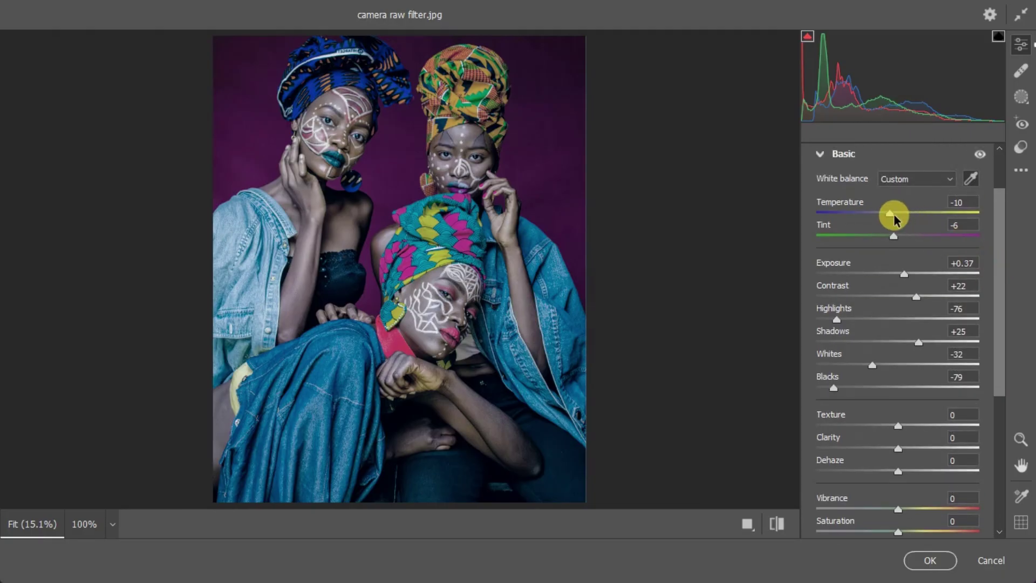
{"action": "left_click_drag", "start_coordinate": [891, 213], "coordinate": [899, 215]}
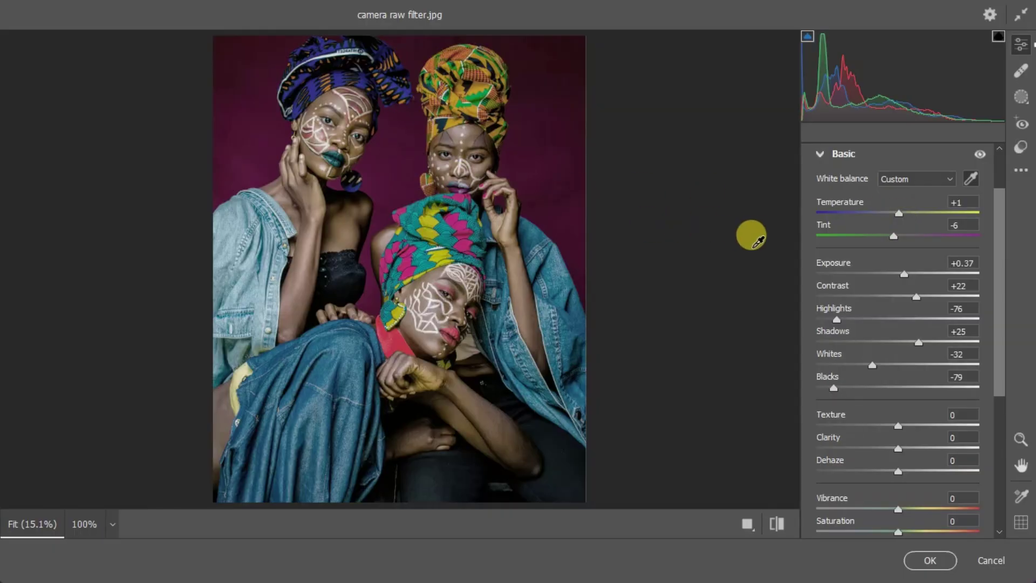
{"action": "left_click", "coordinate": [780, 528]}
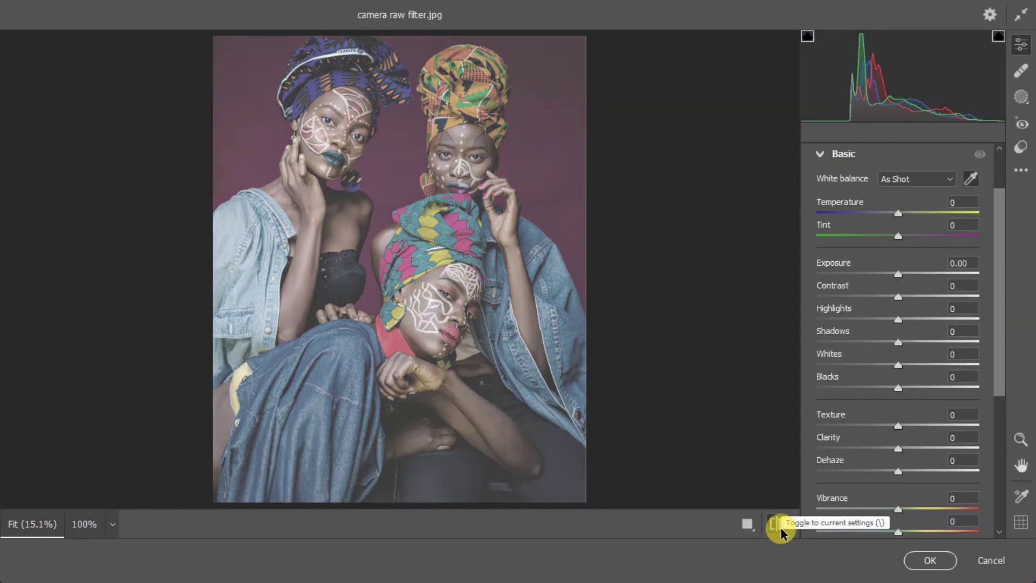
{"action": "left_click", "coordinate": [781, 529]}
{"action": "left_click", "coordinate": [781, 529]}
{"action": "left_click", "coordinate": [780, 527]}
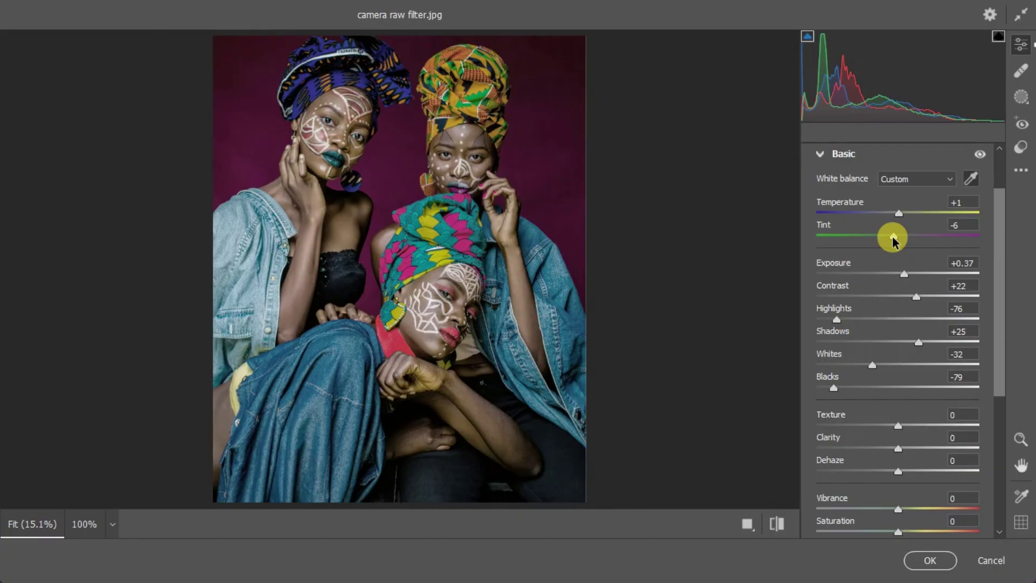
{"action": "mouse_move", "coordinate": [892, 238]}
{"action": "left_mouse_down"}
{"action": "mouse_move", "coordinate": [912, 237]}
{"action": "mouse_move", "coordinate": [898, 238]}
{"action": "left_mouse_up"}
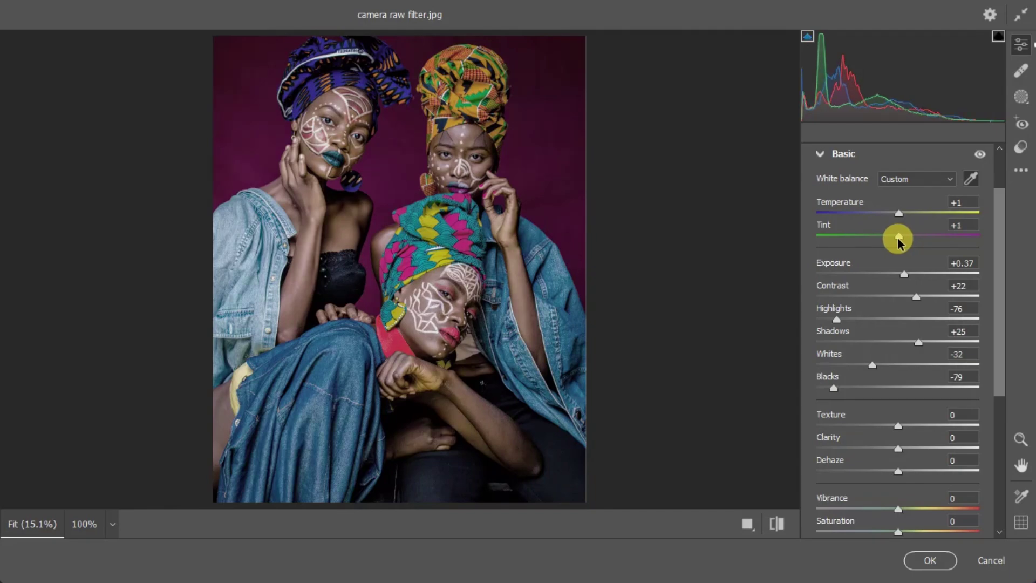
{"action": "left_click_drag", "start_coordinate": [999, 254], "coordinate": [986, 303]}
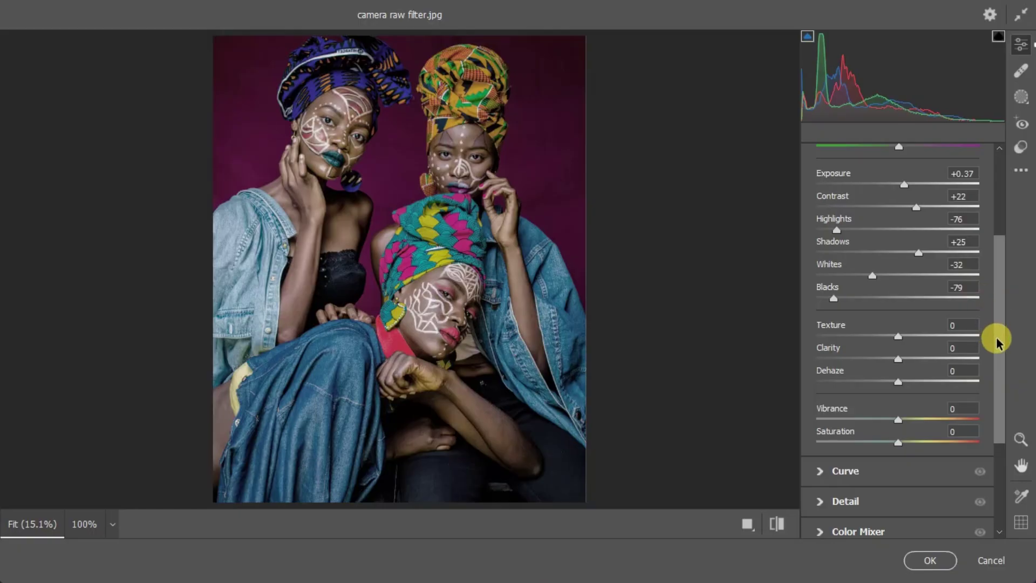
Step: Set Vibrance to +70 and Saturation to +23
{"action": "scroll", "coordinate": [997, 342], "scroll_direction": "down", "scroll_amount": 2}
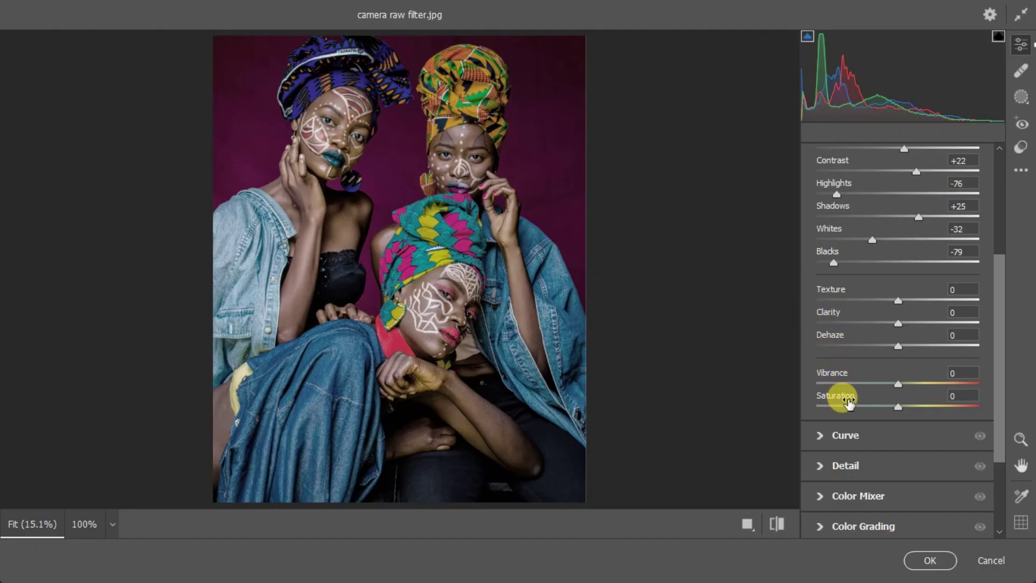
{"action": "left_click_drag", "start_coordinate": [902, 382], "coordinate": [953, 385]}
{"action": "left_click", "coordinate": [899, 406]}
{"action": "left_click_drag", "start_coordinate": [900, 406], "coordinate": [927, 409]}
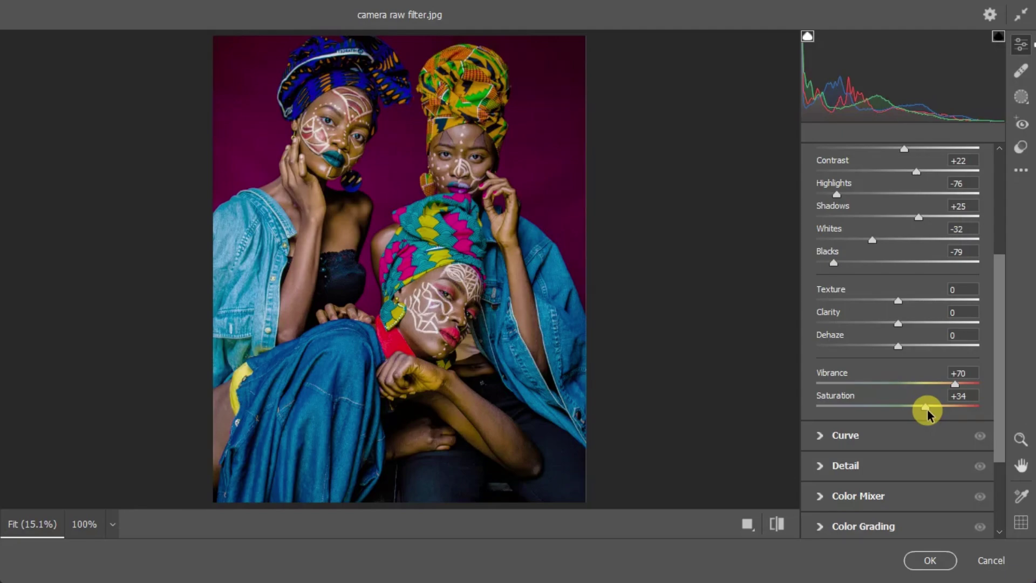
{"action": "mouse_move", "coordinate": [927, 409]}
{"action": "left_mouse_down"}
{"action": "mouse_move", "coordinate": [903, 412]}
{"action": "mouse_move", "coordinate": [920, 409]}
{"action": "left_mouse_up"}
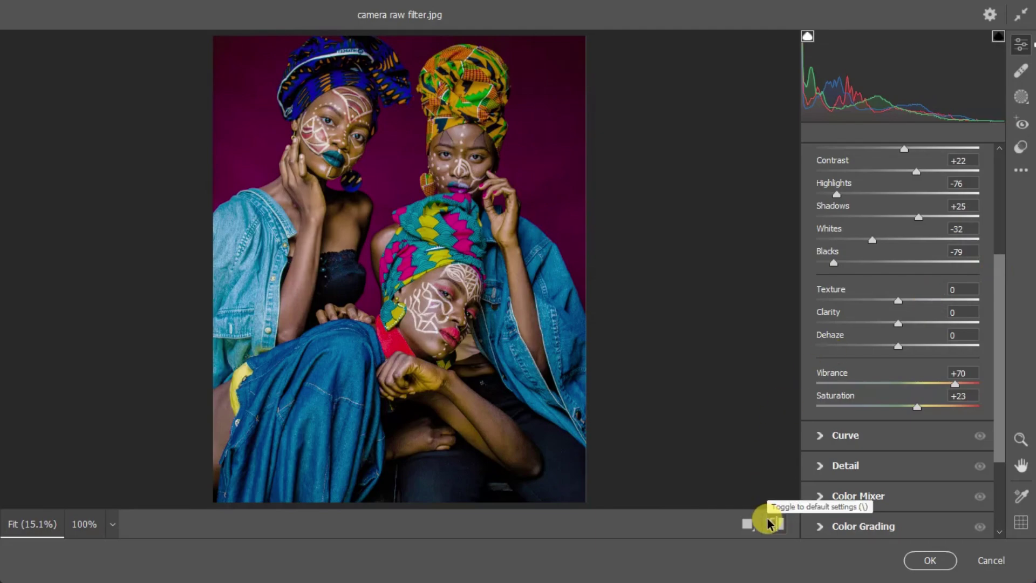
Step: Toggle default settings on and off to compare the colour boost
{"action": "left_click", "coordinate": [771, 523]}
{"action": "left_click", "coordinate": [772, 524]}
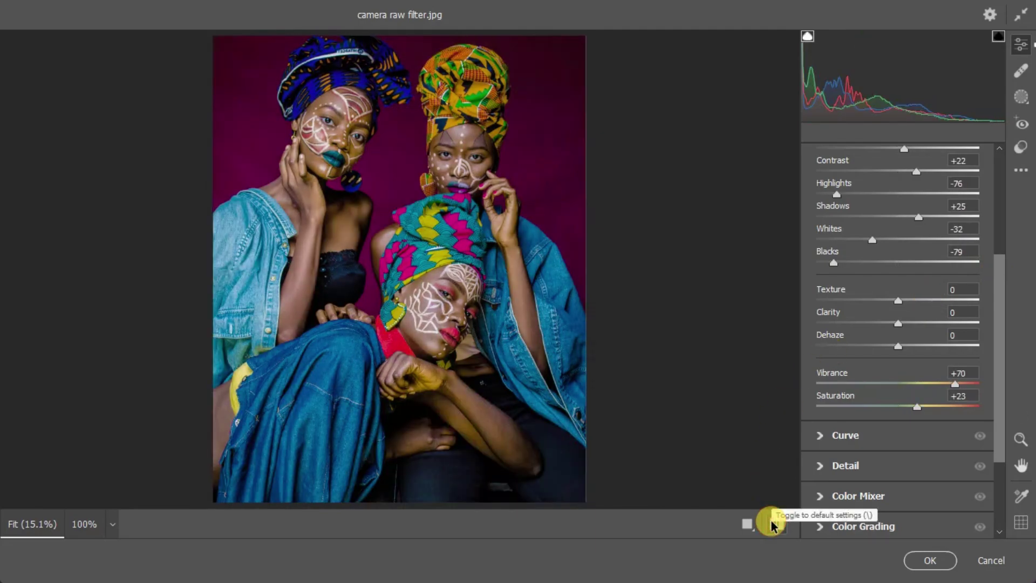
{"action": "left_click", "coordinate": [771, 524]}
{"action": "left_click", "coordinate": [772, 524]}
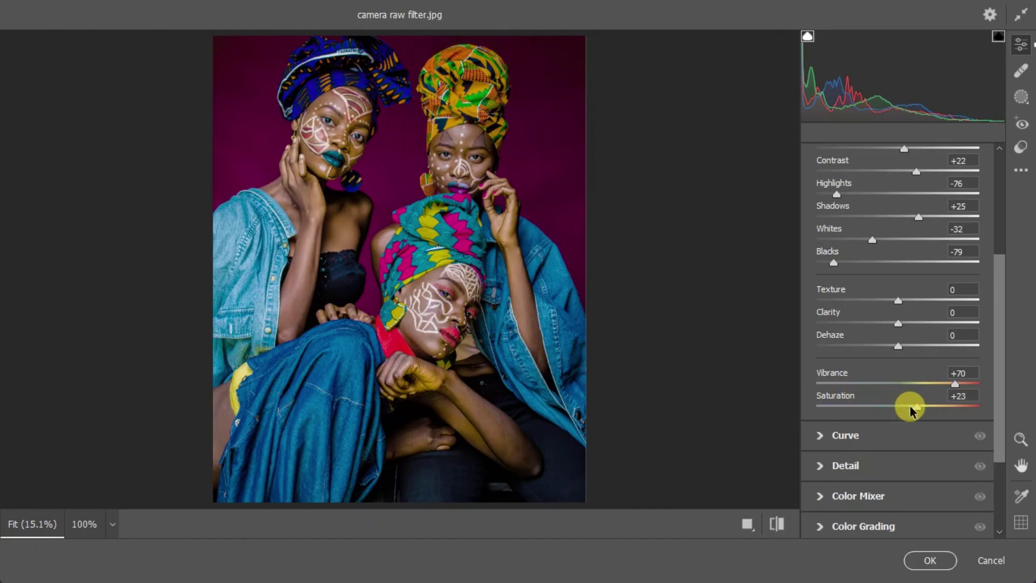
{"action": "scroll", "coordinate": [994, 430], "scroll_direction": "down", "scroll_amount": 1}
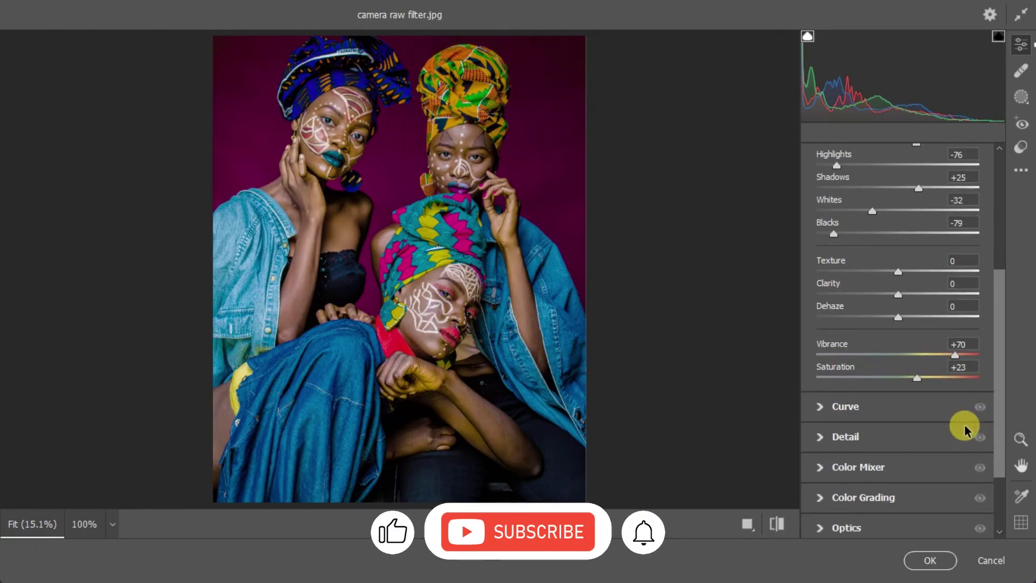
Step: Expand the Curve section and set parametric Highlights +15, Lights +25 and Darks -8
{"action": "left_click", "coordinate": [822, 410]}
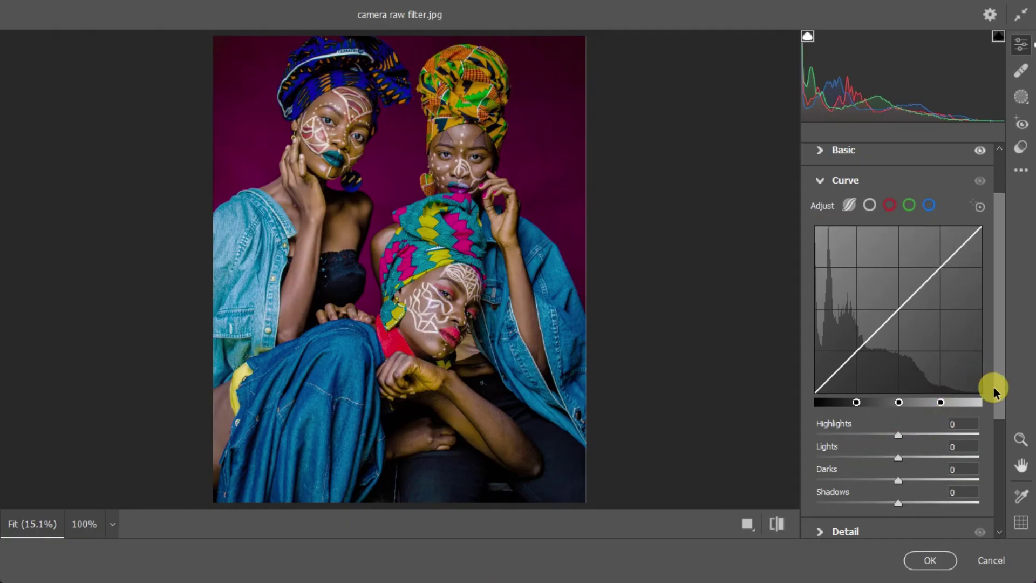
{"action": "scroll", "coordinate": [990, 389], "scroll_direction": "down", "scroll_amount": 2}
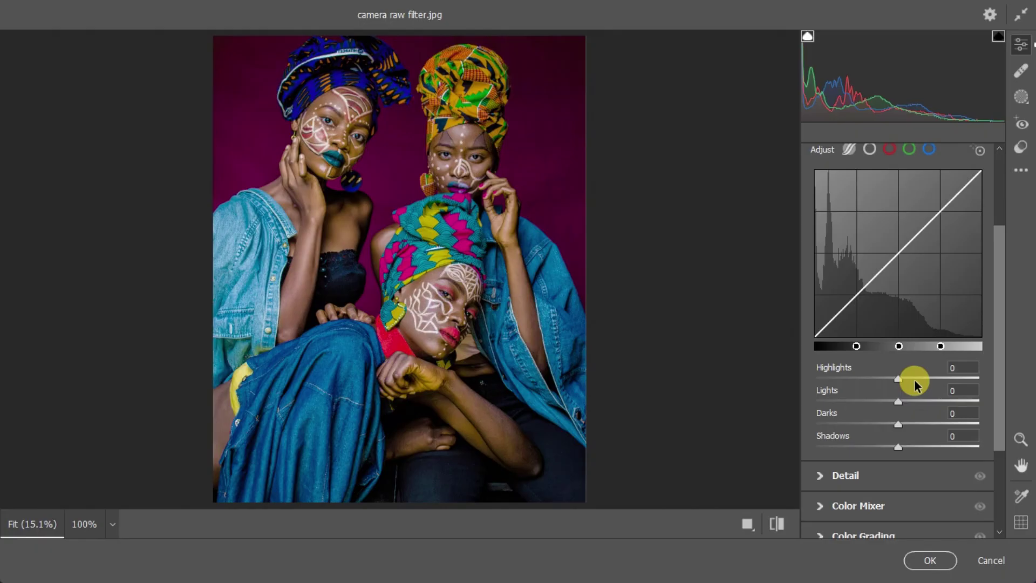
{"action": "mouse_move", "coordinate": [897, 378]}
{"action": "left_mouse_down"}
{"action": "mouse_move", "coordinate": [925, 376]}
{"action": "mouse_move", "coordinate": [846, 385]}
{"action": "mouse_move", "coordinate": [936, 377]}
{"action": "mouse_move", "coordinate": [689, 384]}
{"action": "mouse_move", "coordinate": [891, 373]}
{"action": "mouse_move", "coordinate": [780, 403]}
{"action": "mouse_move", "coordinate": [902, 393]}
{"action": "left_mouse_up"}
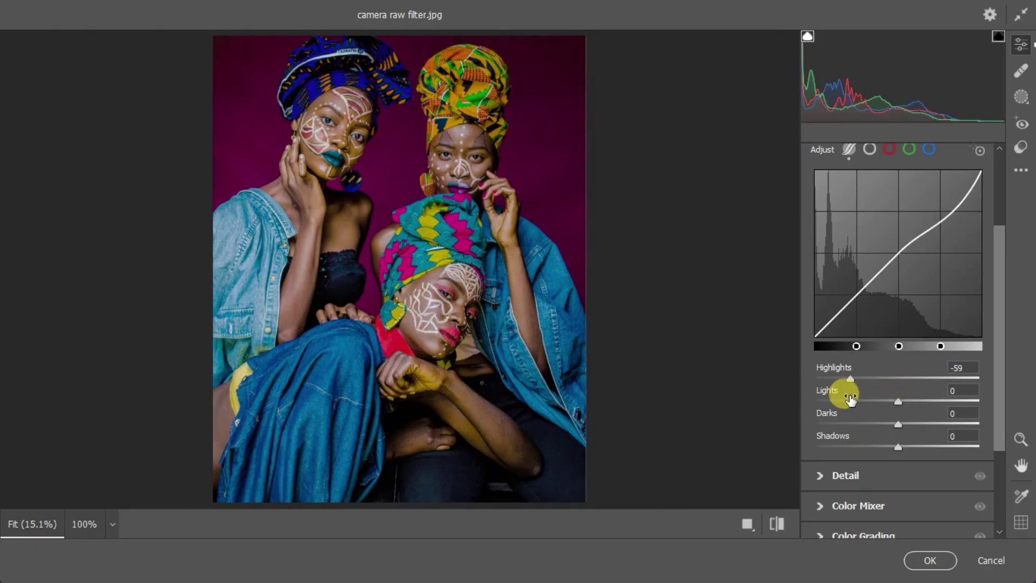
{"action": "left_click", "coordinate": [849, 149]}
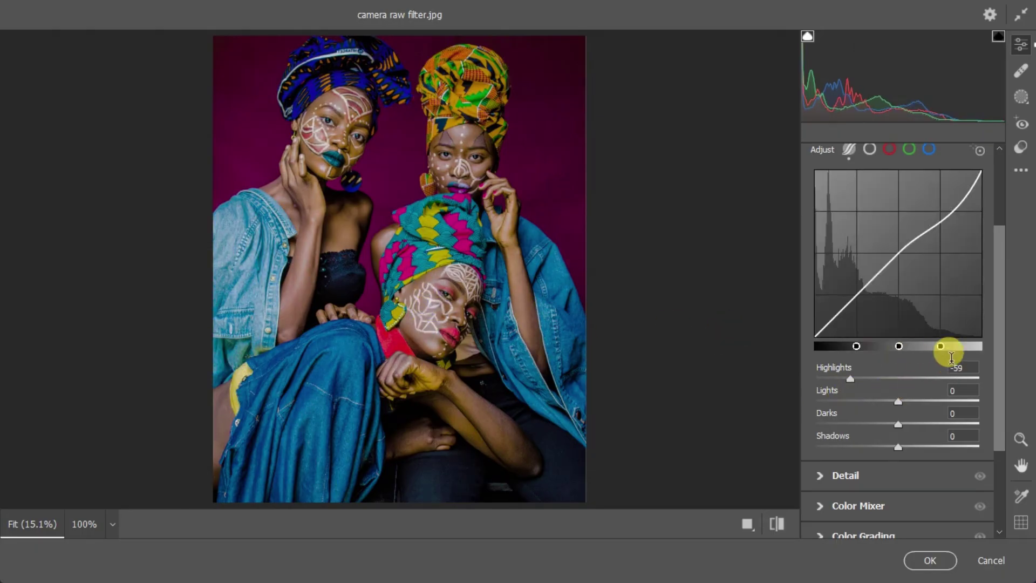
{"action": "left_click_drag", "start_coordinate": [851, 379], "coordinate": [948, 439]}
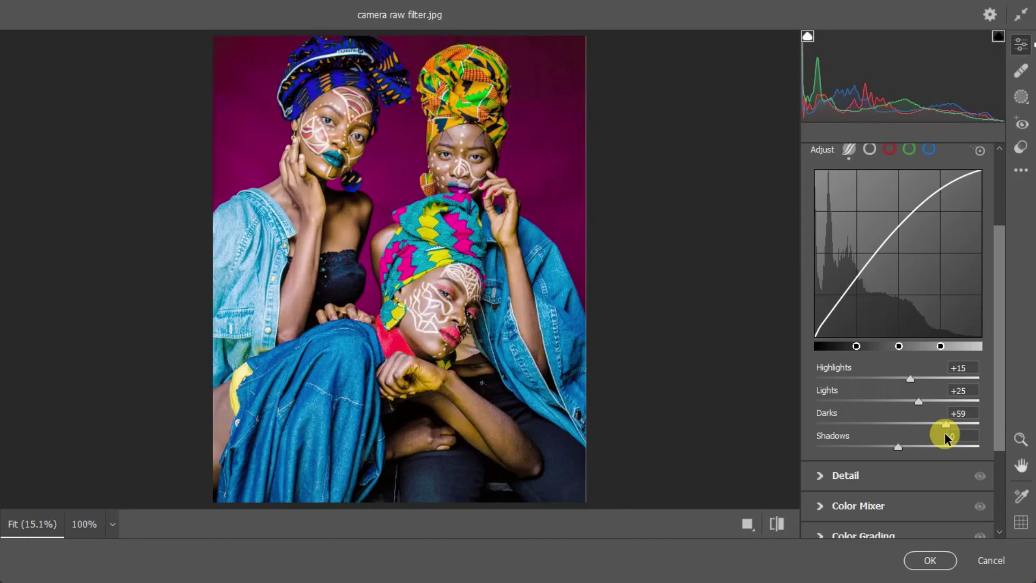
{"action": "left_click_drag", "start_coordinate": [945, 433], "coordinate": [890, 425]}
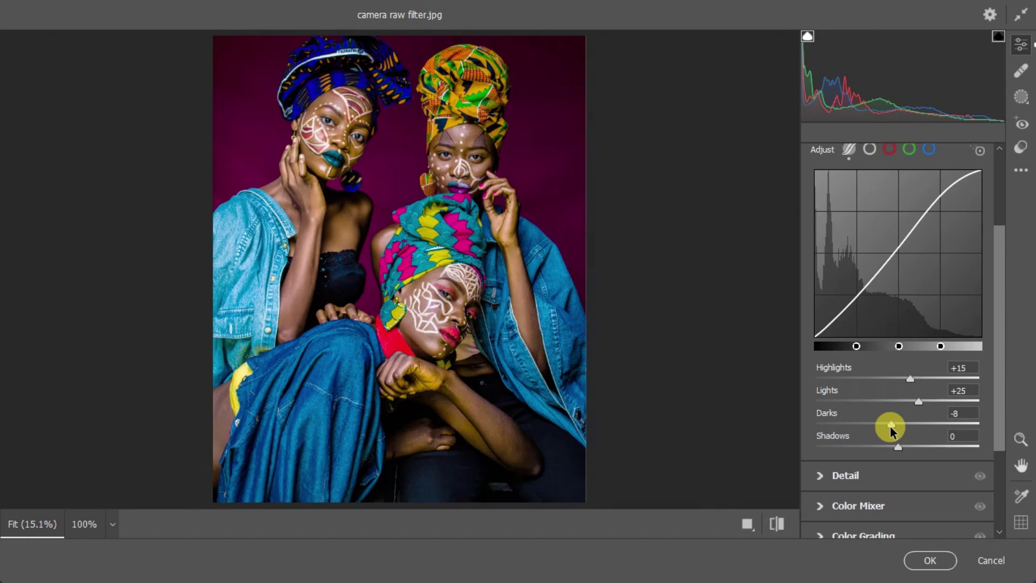
{"action": "key", "text": "ctrl+minus"}
{"action": "key", "text": "ctrl+minus"}
{"action": "key", "text": "ctrl+minus"}
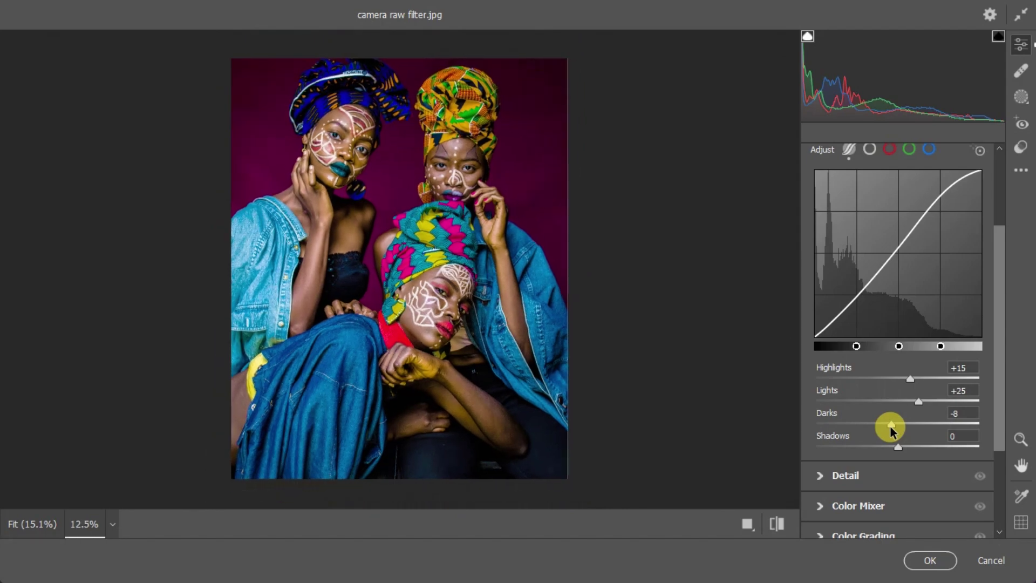
{"action": "key", "text": "ctrl+plus"}
{"action": "key", "text": "ctrl+plus"}
{"action": "key", "text": "ctrl+minus"}
{"action": "key", "text": "ctrl+plus"}
{"action": "key", "text": "ctrl+minus"}
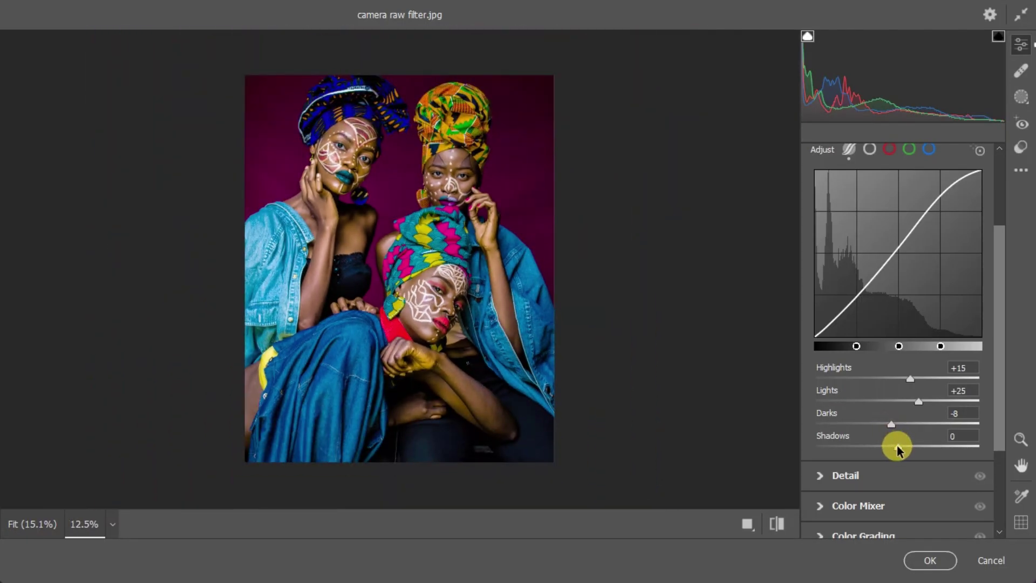
{"action": "left_click_drag", "start_coordinate": [897, 447], "coordinate": [882, 447]}
{"action": "left_click_drag", "start_coordinate": [916, 448], "coordinate": [939, 446]}
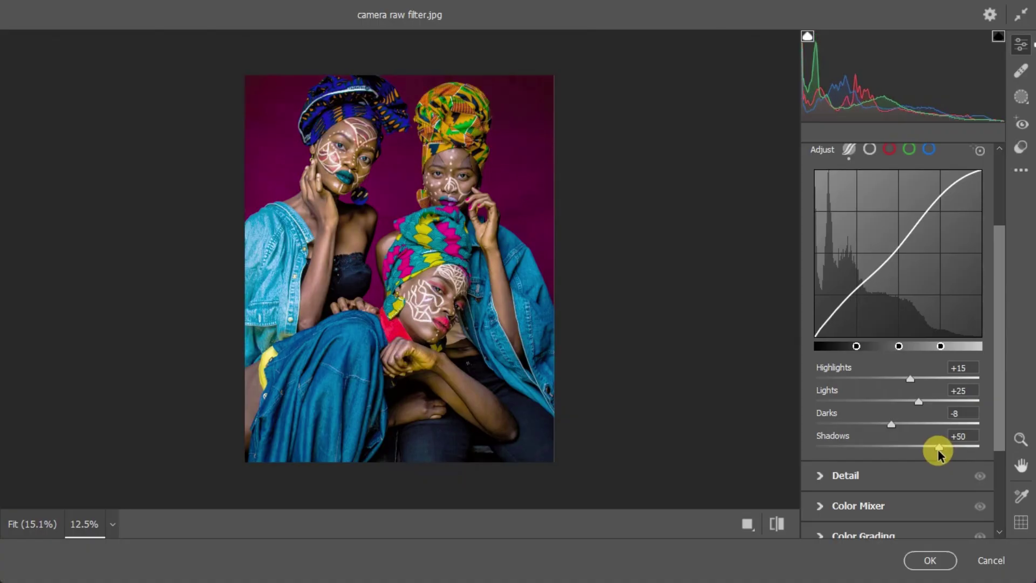
{"action": "left_click", "coordinate": [774, 528]}
{"action": "left_click", "coordinate": [775, 529]}
{"action": "left_click", "coordinate": [774, 529]}
{"action": "left_click", "coordinate": [775, 529]}
{"action": "left_click", "coordinate": [775, 529]}
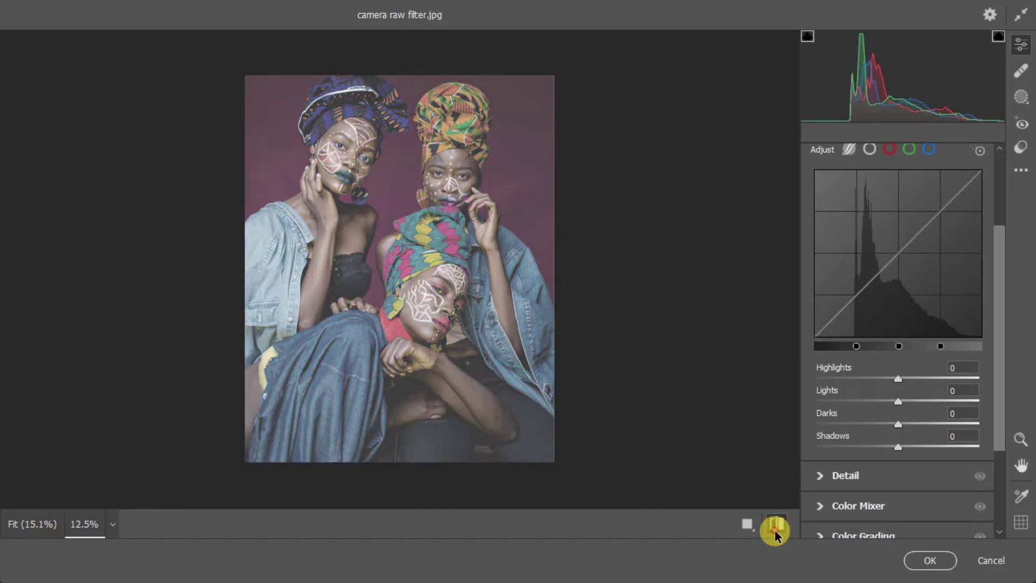
{"action": "left_click", "coordinate": [774, 529]}
{"action": "left_click_drag", "start_coordinate": [996, 397], "coordinate": [994, 440]}
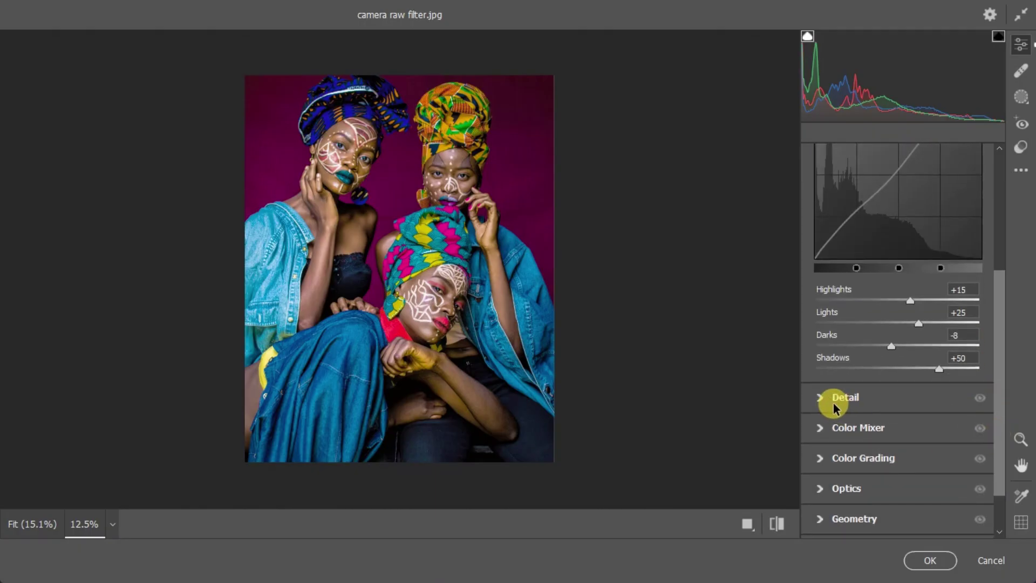
Step: In Color Mixer's Hue sliders, set Reds -33, Oranges -13 and Yellows -53
{"action": "left_click", "coordinate": [821, 429]}
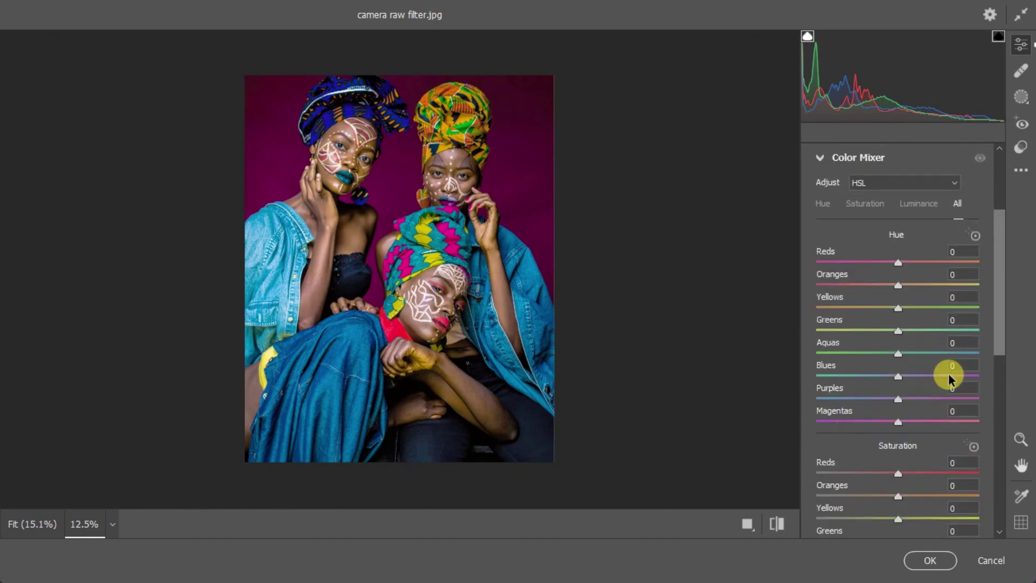
{"action": "scroll", "coordinate": [996, 313], "scroll_direction": "down", "scroll_amount": 1}
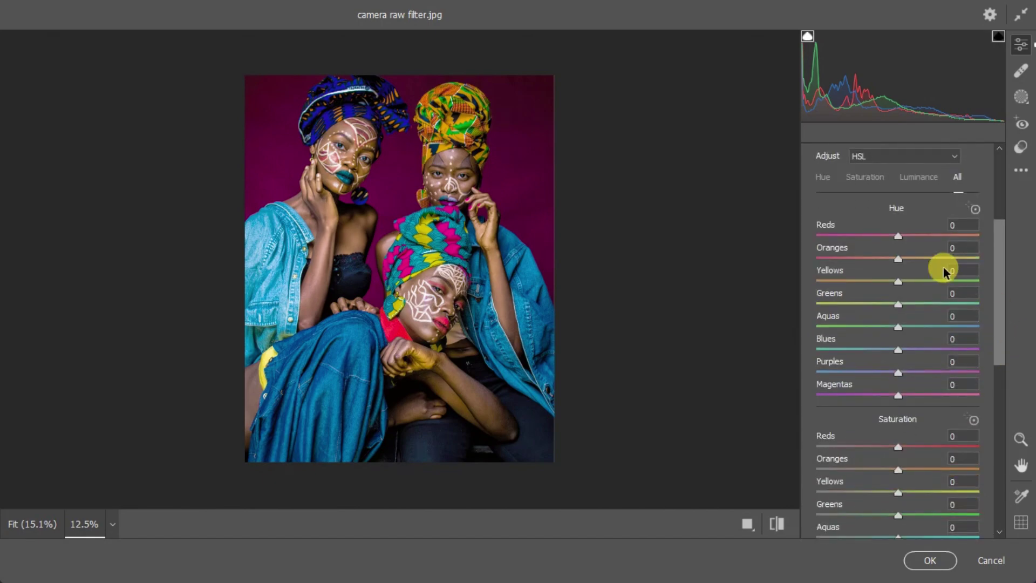
{"action": "left_click", "coordinate": [823, 178]}
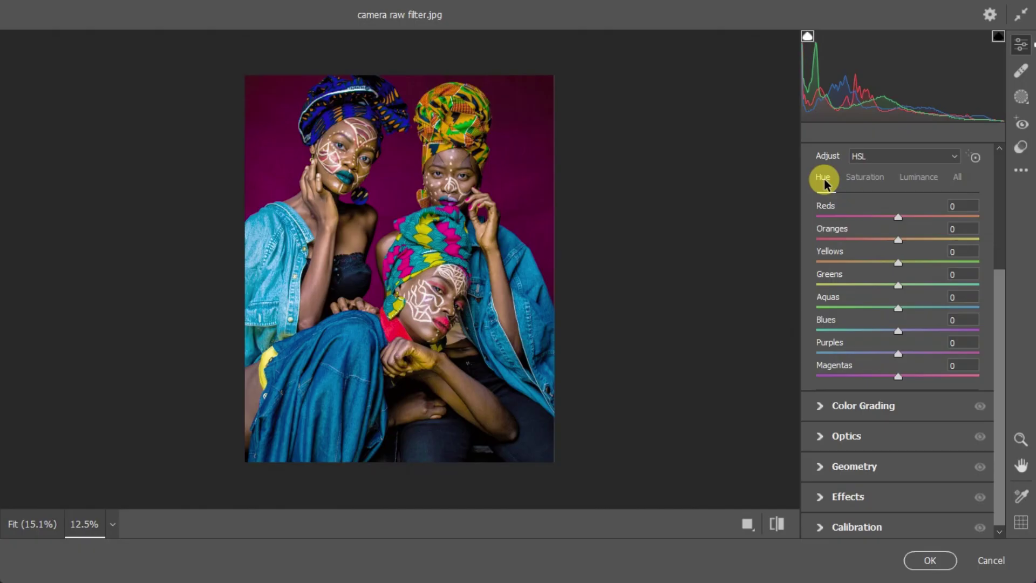
{"action": "mouse_move", "coordinate": [894, 218]}
{"action": "left_mouse_down"}
{"action": "mouse_move", "coordinate": [813, 227]}
{"action": "mouse_move", "coordinate": [908, 214]}
{"action": "mouse_move", "coordinate": [784, 216]}
{"action": "mouse_move", "coordinate": [950, 215]}
{"action": "mouse_move", "coordinate": [854, 226]}
{"action": "mouse_move", "coordinate": [898, 215]}
{"action": "mouse_move", "coordinate": [875, 216]}
{"action": "left_mouse_up"}
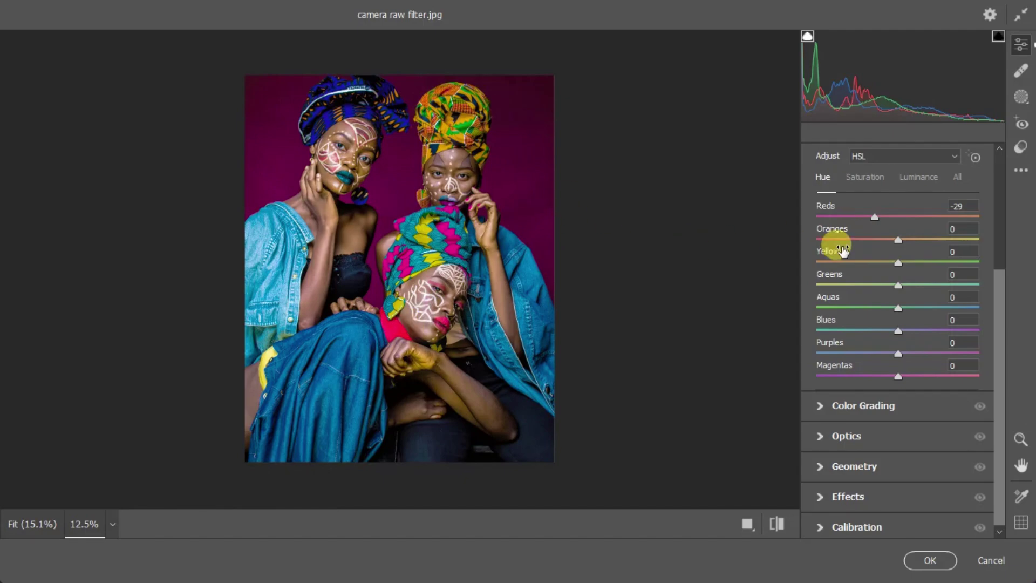
{"action": "left_click_drag", "start_coordinate": [876, 217], "coordinate": [885, 217]}
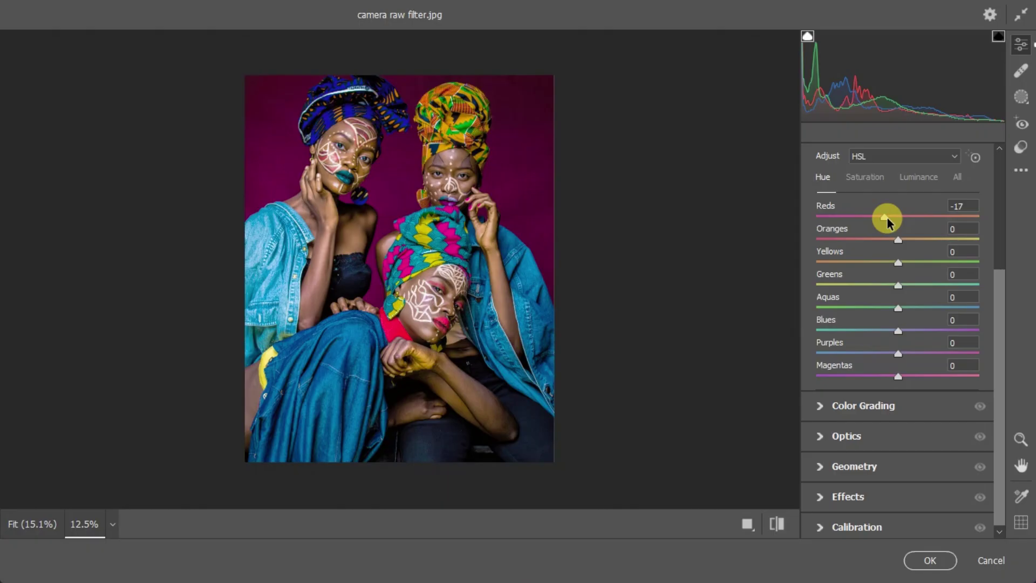
{"action": "left_click_drag", "start_coordinate": [886, 217], "coordinate": [869, 220]}
{"action": "mouse_move", "coordinate": [899, 241]}
{"action": "left_mouse_down"}
{"action": "mouse_move", "coordinate": [971, 237]}
{"action": "mouse_move", "coordinate": [854, 241]}
{"action": "mouse_move", "coordinate": [924, 244]}
{"action": "mouse_move", "coordinate": [889, 246]}
{"action": "left_mouse_up"}
{"action": "left_click_drag", "start_coordinate": [898, 262], "coordinate": [855, 263]}
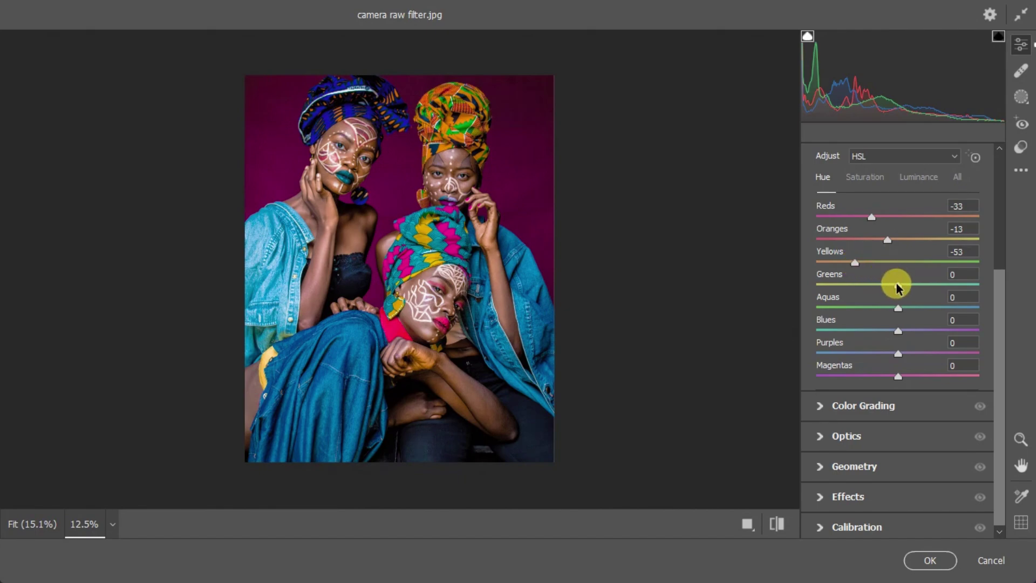
Step: Set hues Greens +8, Aquas -9, Blues +31, Purples -5, Magentas +48, then compare before/after
{"action": "left_click_drag", "start_coordinate": [897, 284], "coordinate": [810, 326]}
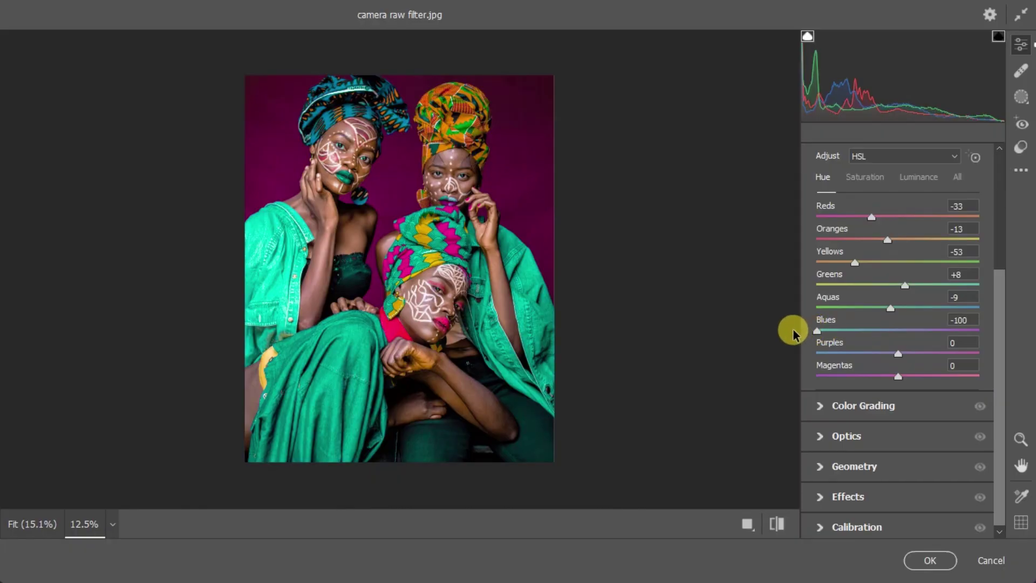
{"action": "left_click_drag", "start_coordinate": [818, 331], "coordinate": [923, 344]}
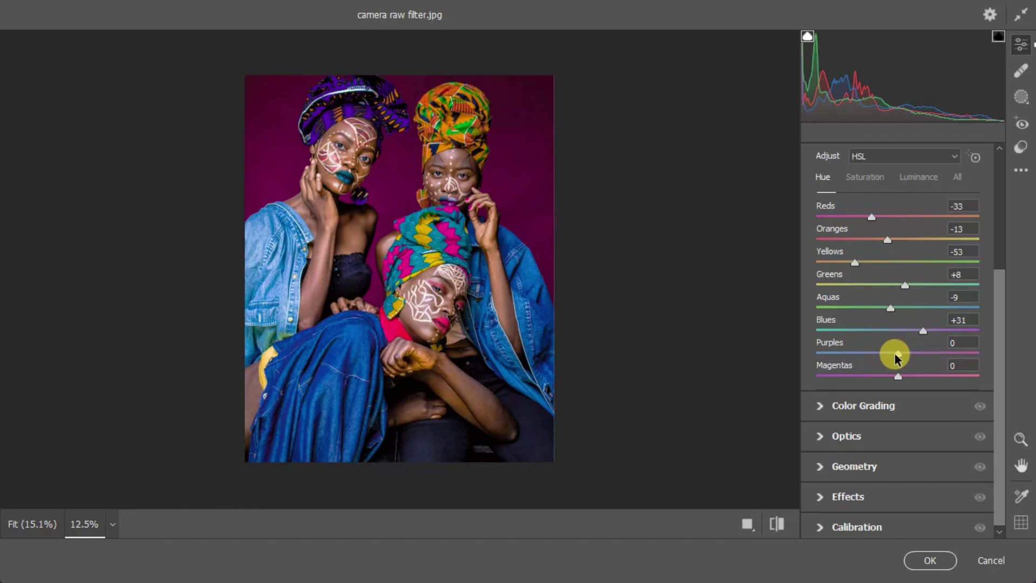
{"action": "left_click_drag", "start_coordinate": [895, 355], "coordinate": [937, 374]}
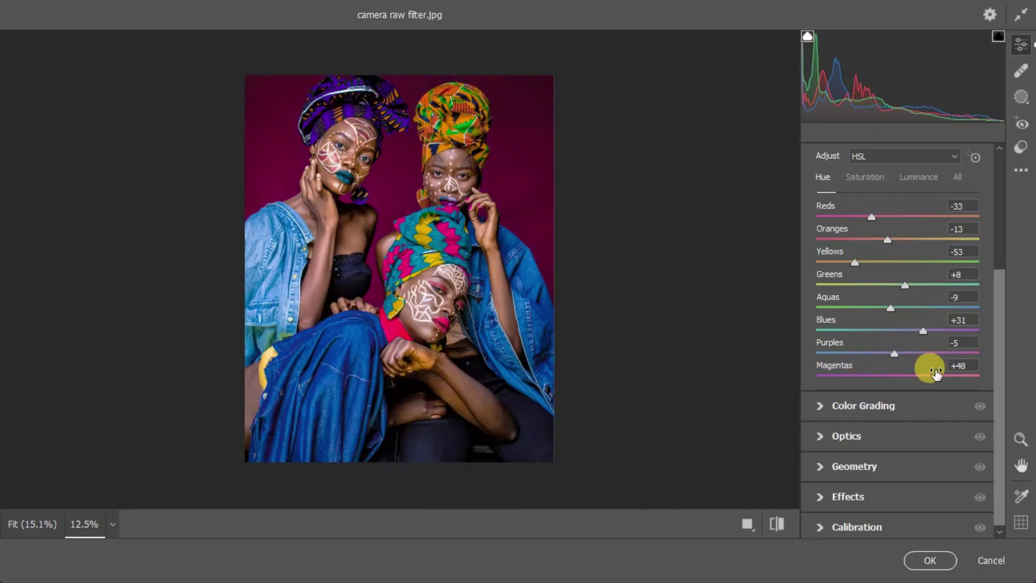
{"action": "left_click", "coordinate": [777, 524]}
{"action": "left_click", "coordinate": [779, 525]}
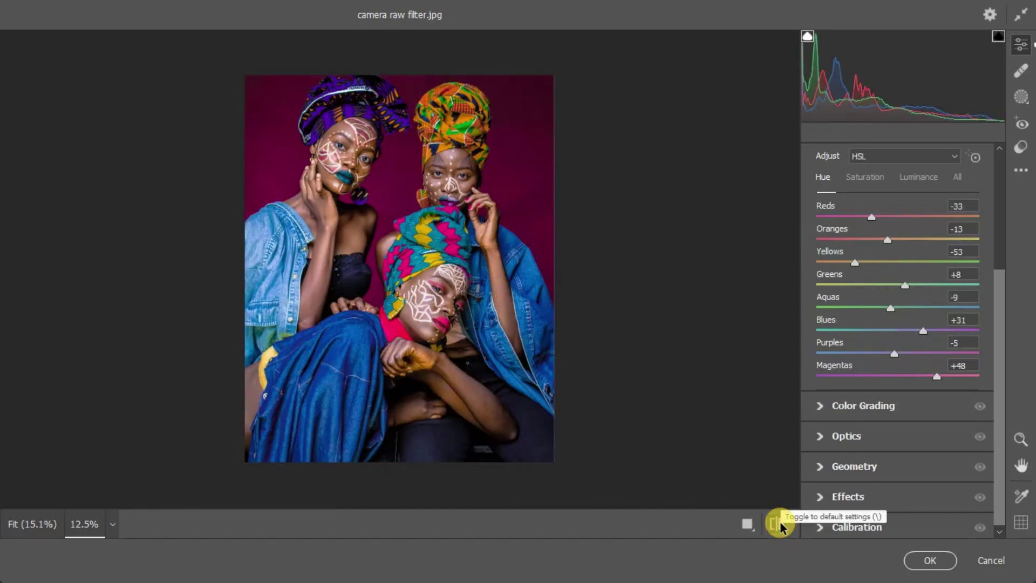
Step: In the Saturation tab, set Reds +7, Oranges +41, Yellows +5, Greens +7, Blues +22, Magentas +24
{"action": "left_click", "coordinate": [865, 178]}
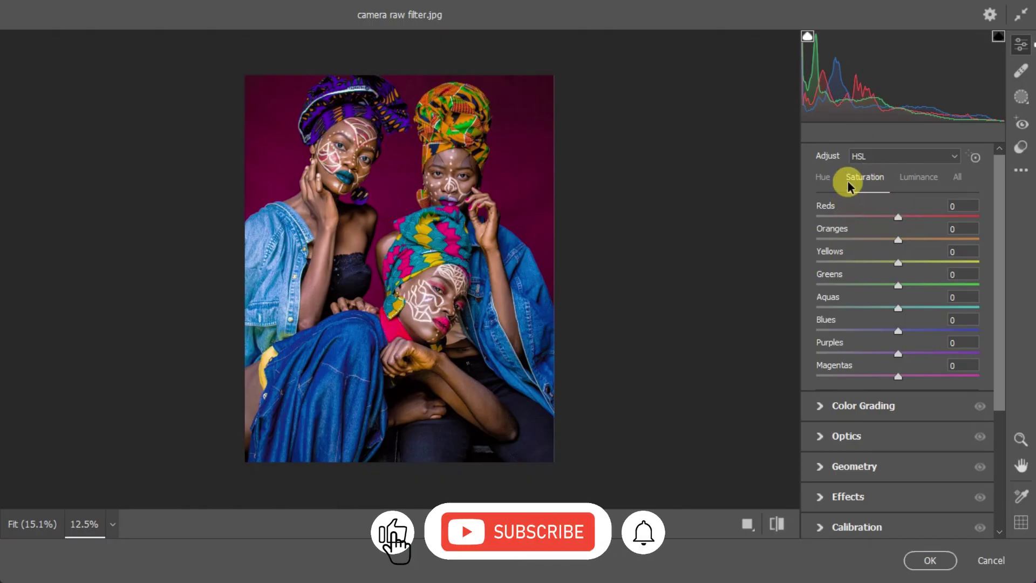
{"action": "left_click", "coordinate": [827, 177]}
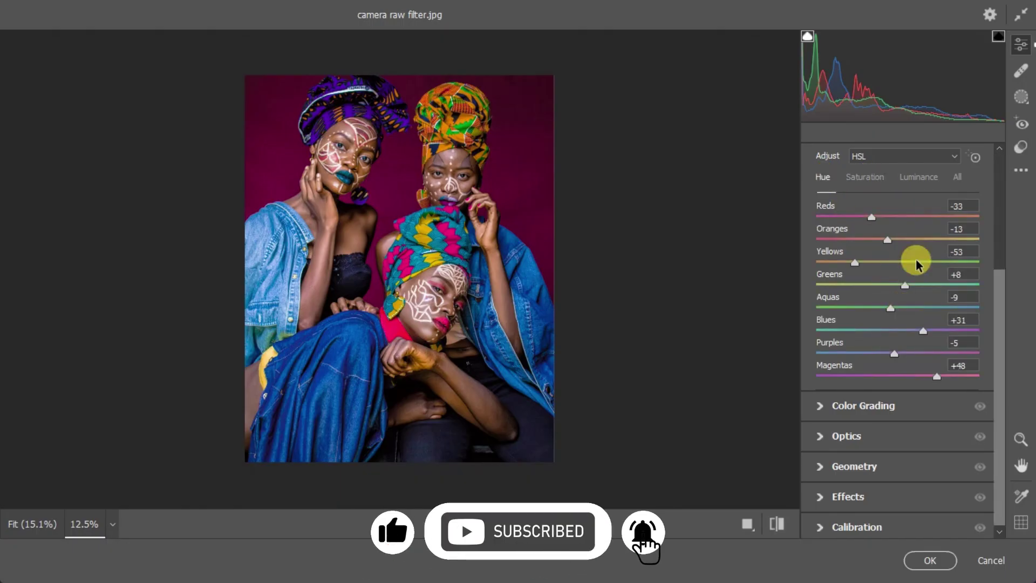
{"action": "left_click", "coordinate": [870, 179]}
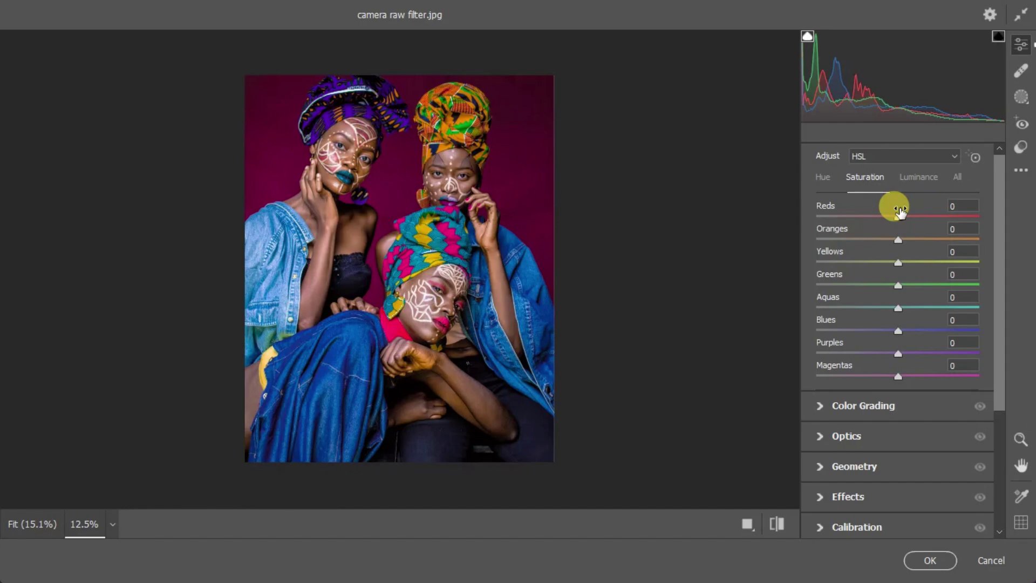
{"action": "left_click_drag", "start_coordinate": [900, 213], "coordinate": [929, 238]}
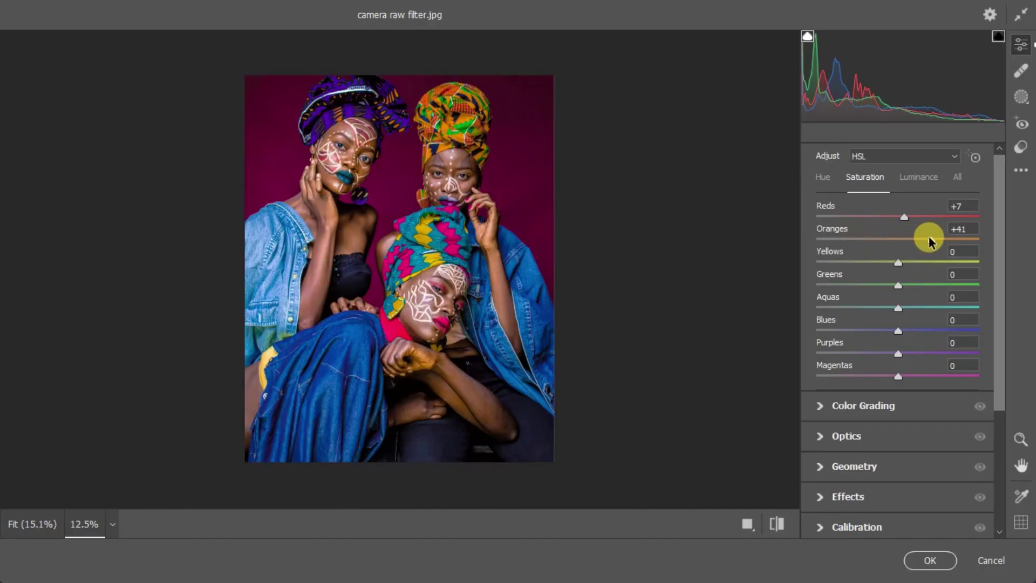
{"action": "left_click_drag", "start_coordinate": [898, 262], "coordinate": [905, 284]}
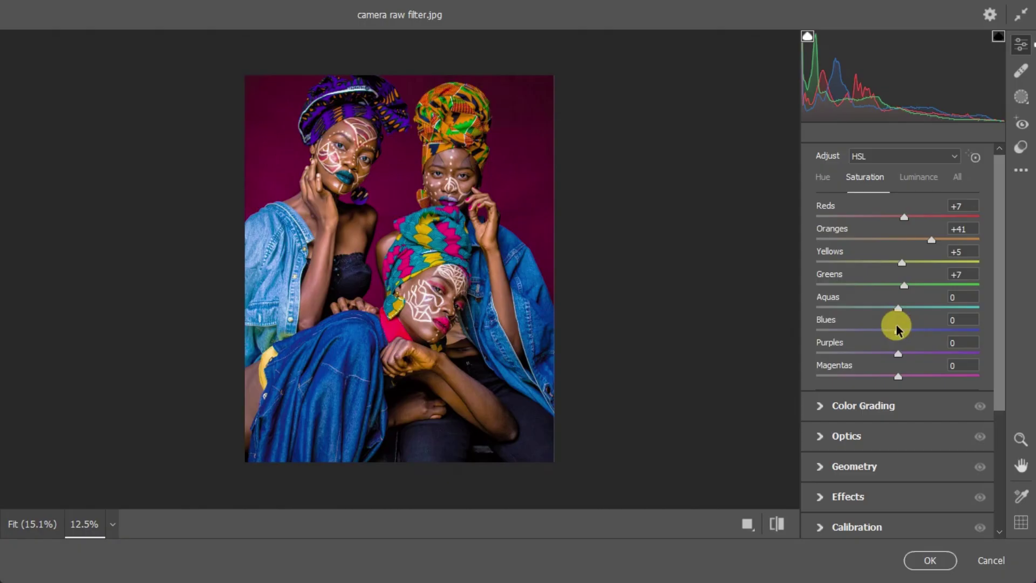
{"action": "left_click_drag", "start_coordinate": [898, 333], "coordinate": [917, 331]}
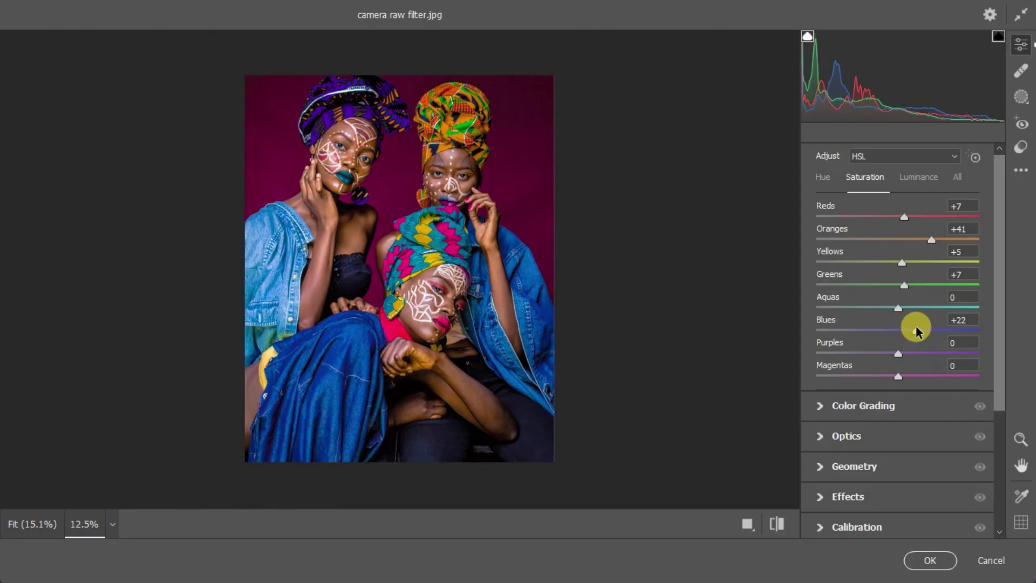
{"action": "left_click", "coordinate": [898, 376]}
{"action": "left_click_drag", "start_coordinate": [886, 381], "coordinate": [920, 380]}
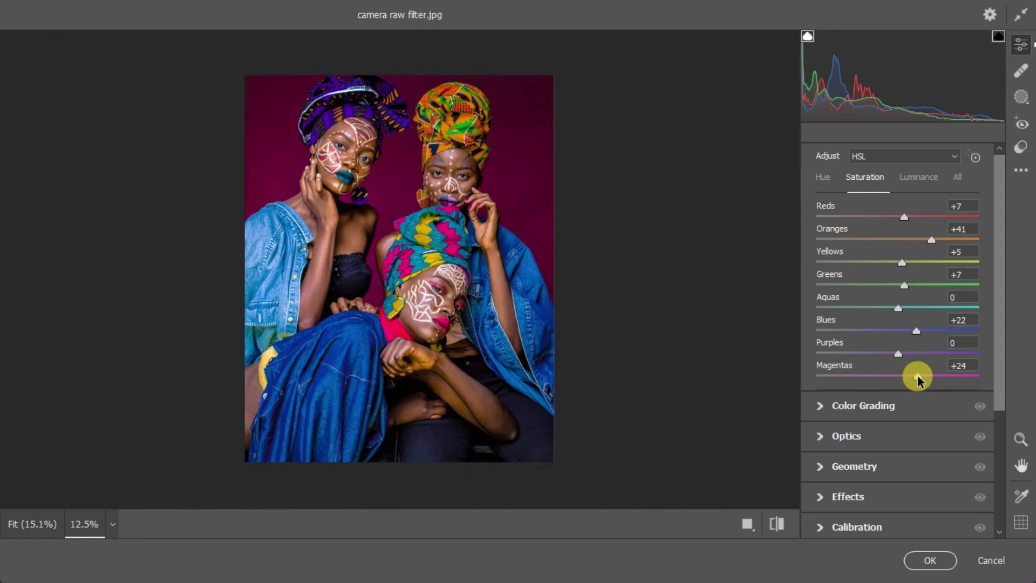
Step: Toggle repeatedly between default settings and the saturation edits to compare
{"action": "left_click", "coordinate": [777, 522]}
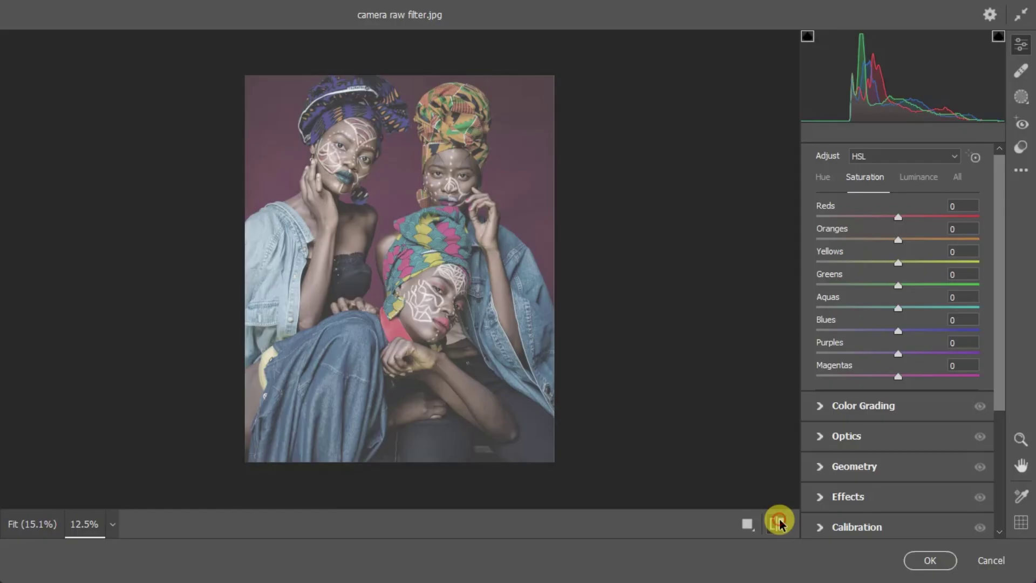
{"action": "left_click", "coordinate": [777, 523]}
{"action": "left_click", "coordinate": [777, 523]}
{"action": "left_click", "coordinate": [778, 523]}
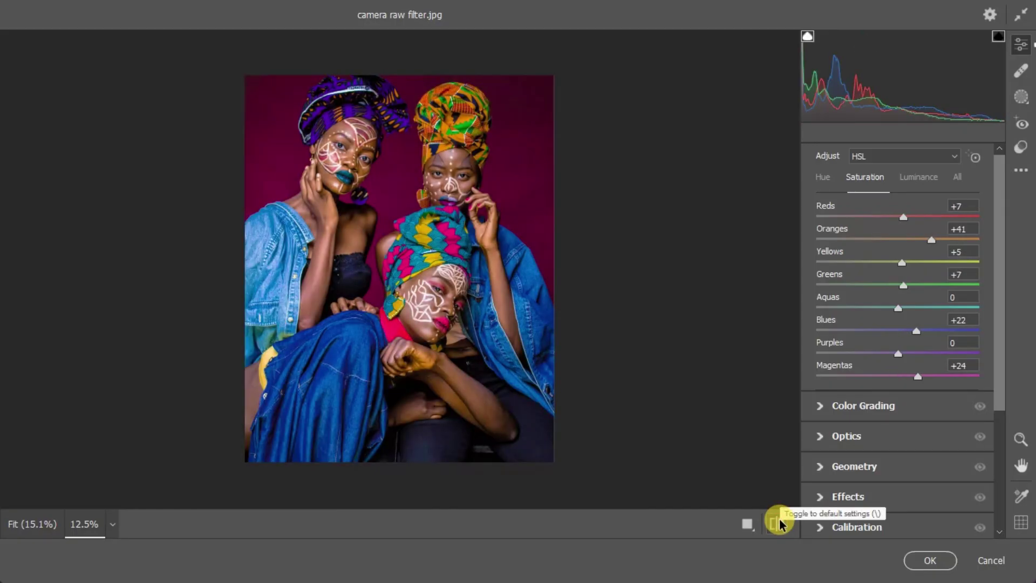
{"action": "left_click", "coordinate": [778, 523]}
{"action": "left_click", "coordinate": [777, 522]}
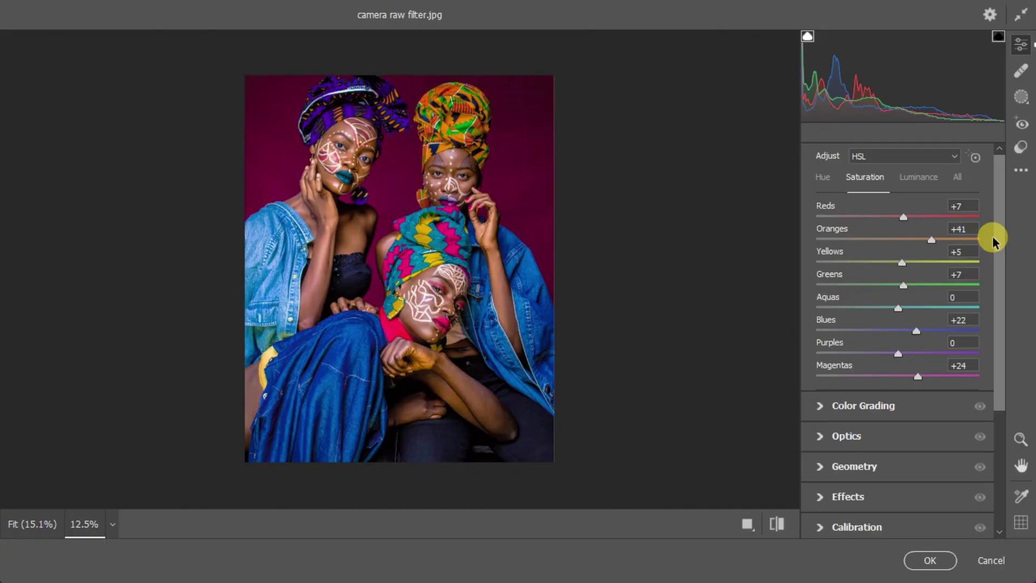
{"action": "scroll", "coordinate": [996, 248], "scroll_direction": "up", "scroll_amount": 5}
{"action": "scroll", "coordinate": [998, 258], "scroll_direction": "down", "scroll_amount": 5}
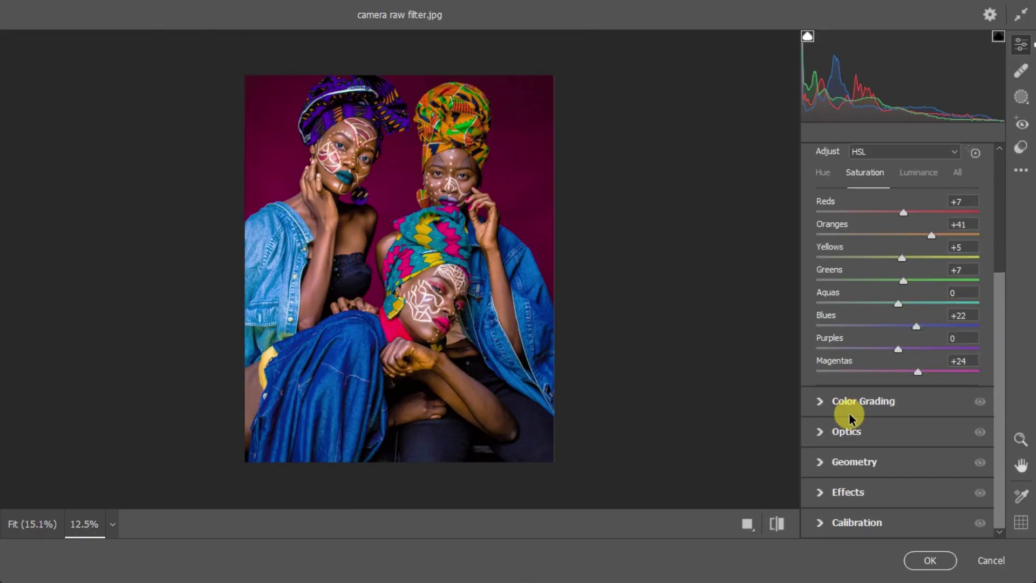
Step: Expand Color Grading and set Blending to 56 and Balance to +16, wheels left neutral
{"action": "left_click", "coordinate": [820, 404]}
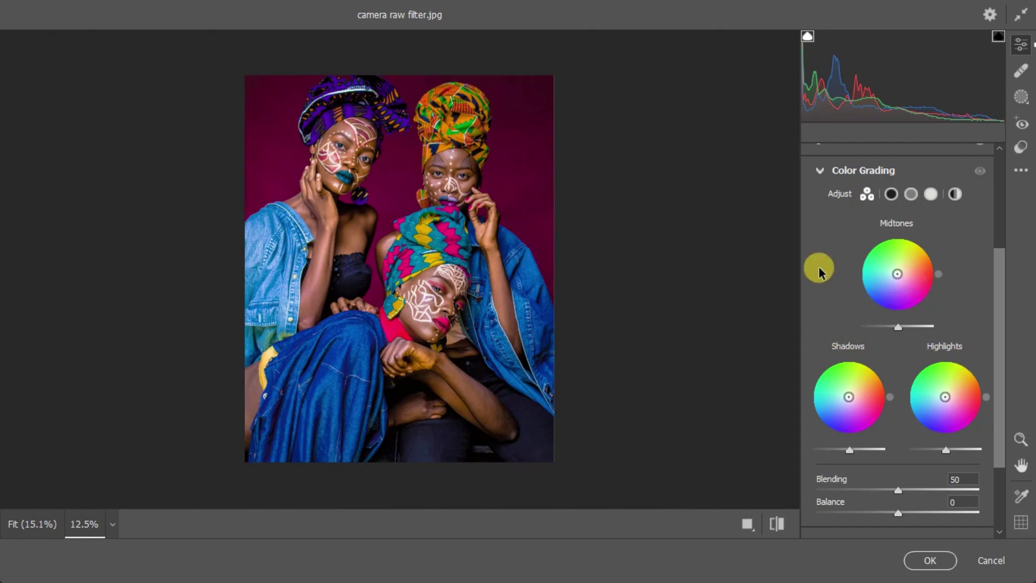
{"action": "left_click_drag", "start_coordinate": [1000, 286], "coordinate": [996, 351]}
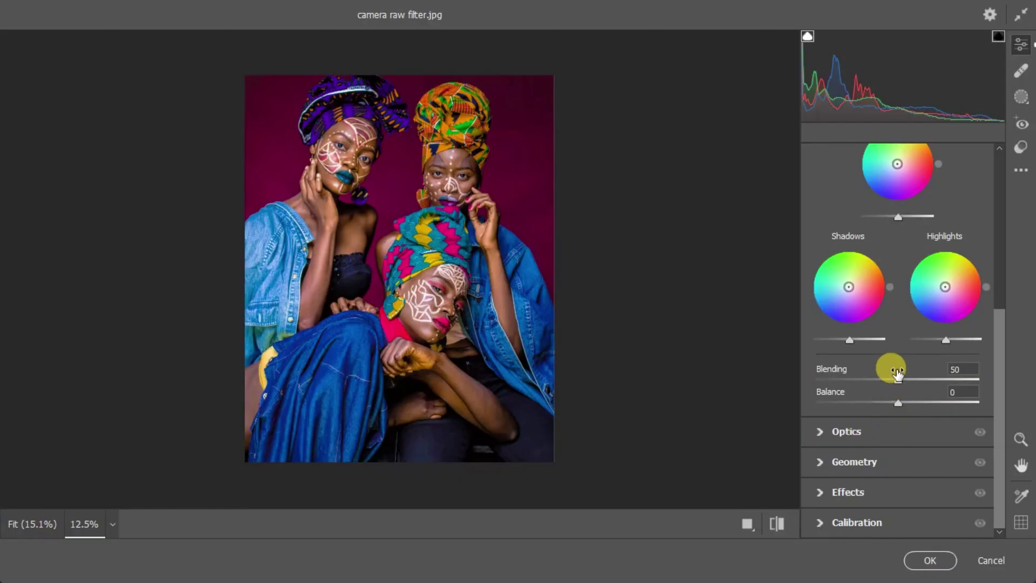
{"action": "left_click_drag", "start_coordinate": [896, 381], "coordinate": [910, 409]}
{"action": "left_click", "coordinate": [897, 402]}
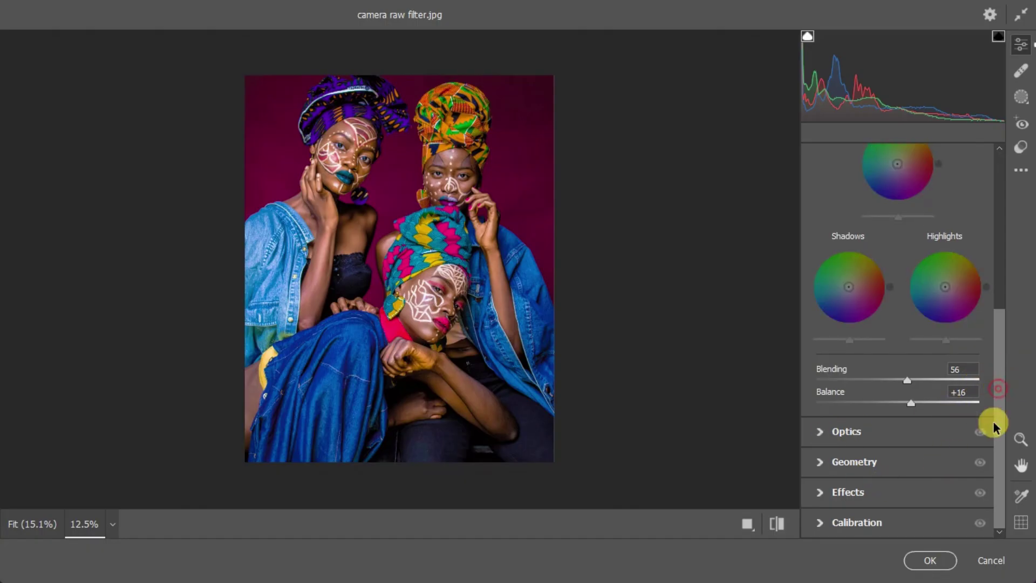
Step: Try the Optics lens vignette on the portrait, then reset it to 0
{"action": "left_click", "coordinate": [816, 436]}
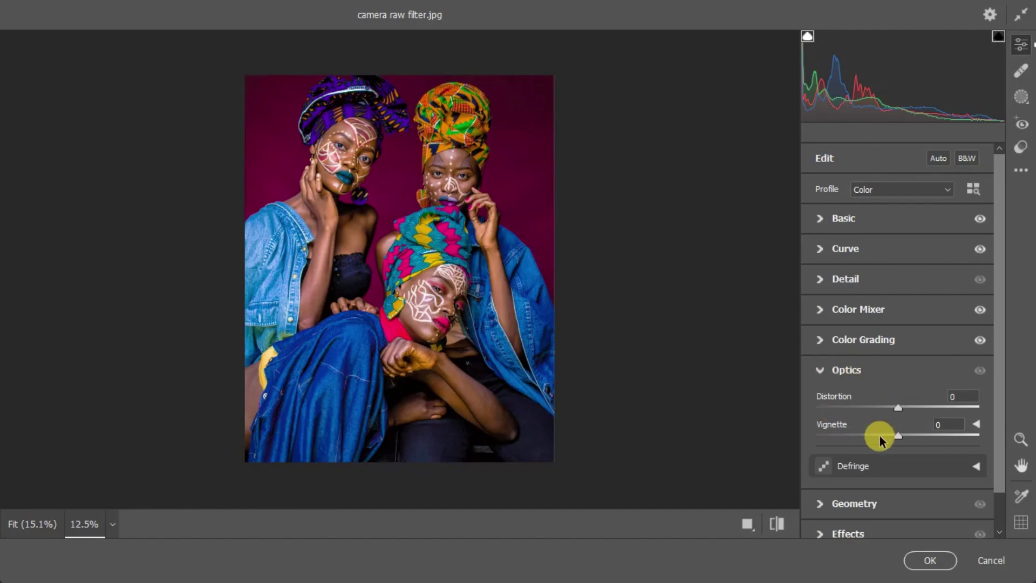
{"action": "mouse_move", "coordinate": [892, 435]}
{"action": "left_mouse_down"}
{"action": "mouse_move", "coordinate": [878, 437]}
{"action": "mouse_move", "coordinate": [903, 435]}
{"action": "left_mouse_up"}
{"action": "left_click", "coordinate": [955, 423]}
{"action": "key", "text": "BackSpace"}
{"action": "key", "text": "Return"}
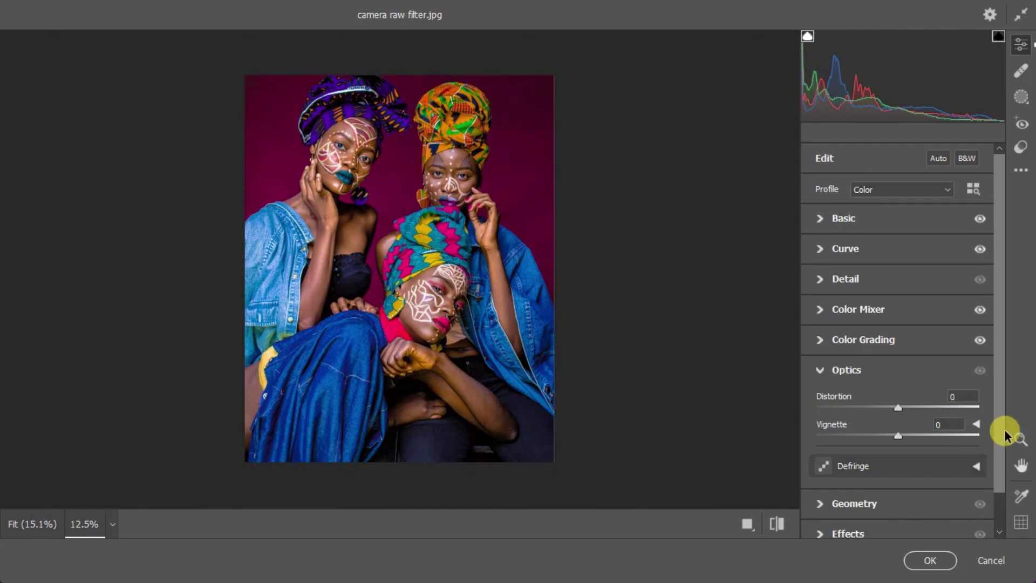
Step: Test the Effects Vignetting slider, leaving Grain and Vignetting at 0
{"action": "left_click", "coordinate": [818, 533]}
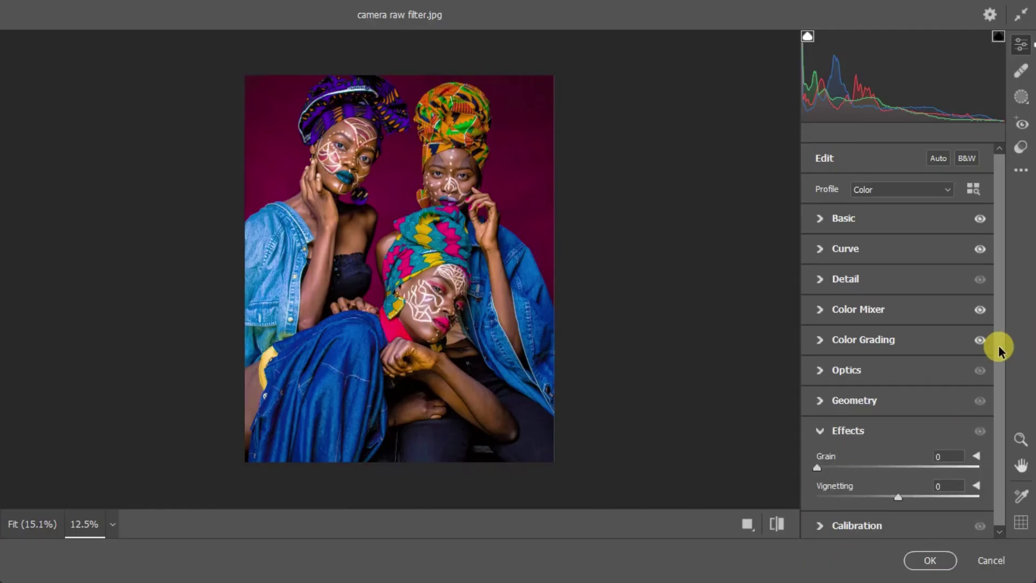
{"action": "scroll", "coordinate": [996, 345], "scroll_direction": "down", "scroll_amount": 1}
{"action": "mouse_move", "coordinate": [898, 494]}
{"action": "left_mouse_down"}
{"action": "mouse_move", "coordinate": [880, 493]}
{"action": "mouse_move", "coordinate": [898, 493]}
{"action": "left_mouse_up"}
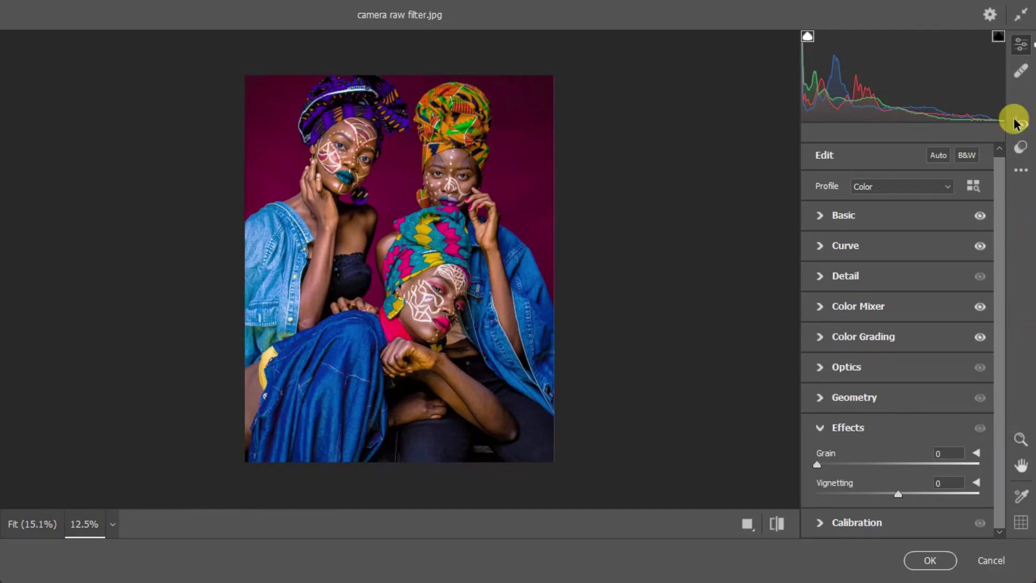
Step: Open the Healing tool (Size 5, Opacity 100) and zoom the preview to 25% and back to 12.5%
{"action": "left_click", "coordinate": [1022, 69]}
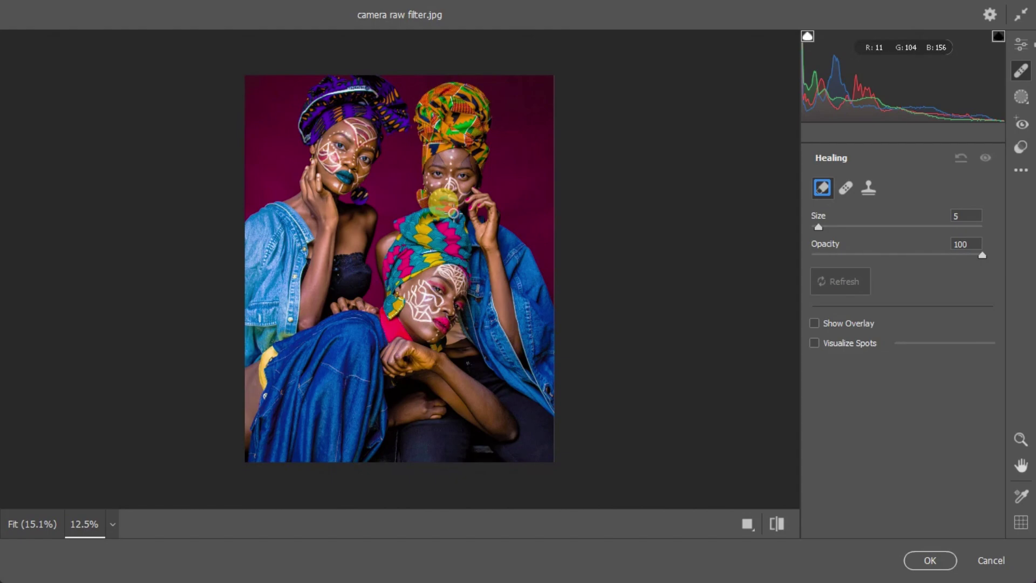
{"action": "key", "text": "ctrl+plus"}
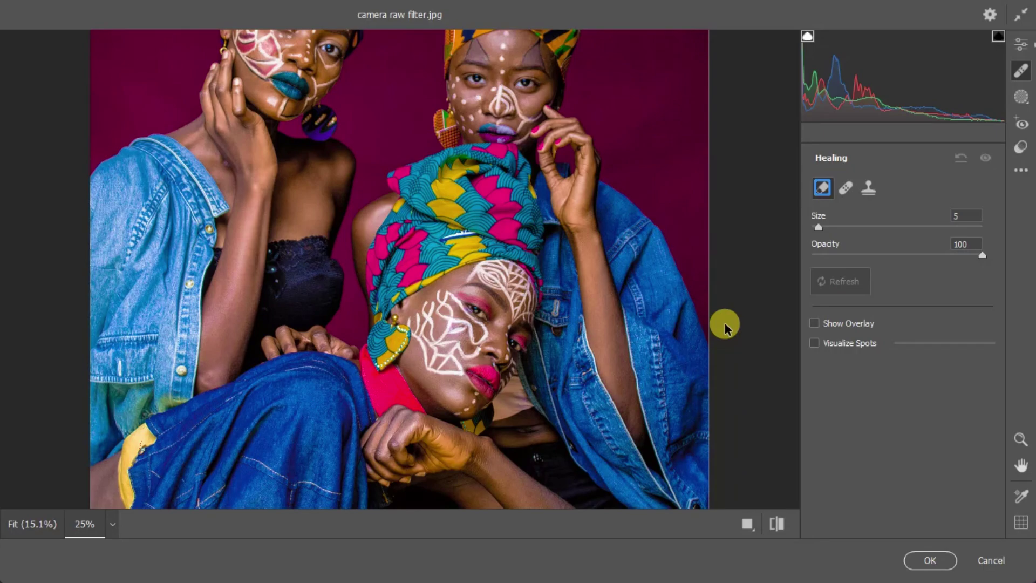
{"action": "key", "text": "ctrl+minus"}
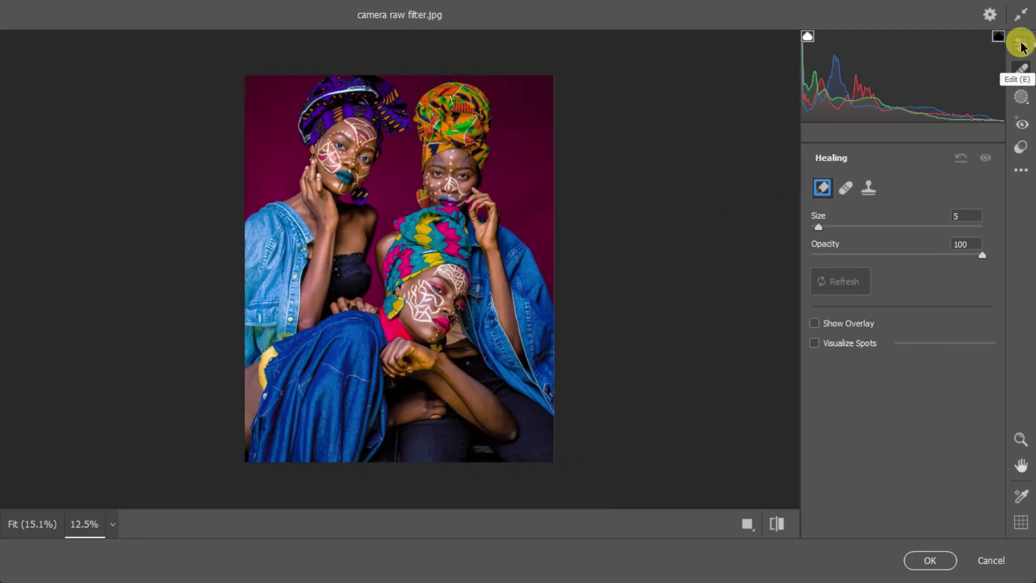
Step: Create a Background mask, subtract Select Background from it, then show the Presets panel
{"action": "left_click", "coordinate": [1017, 103]}
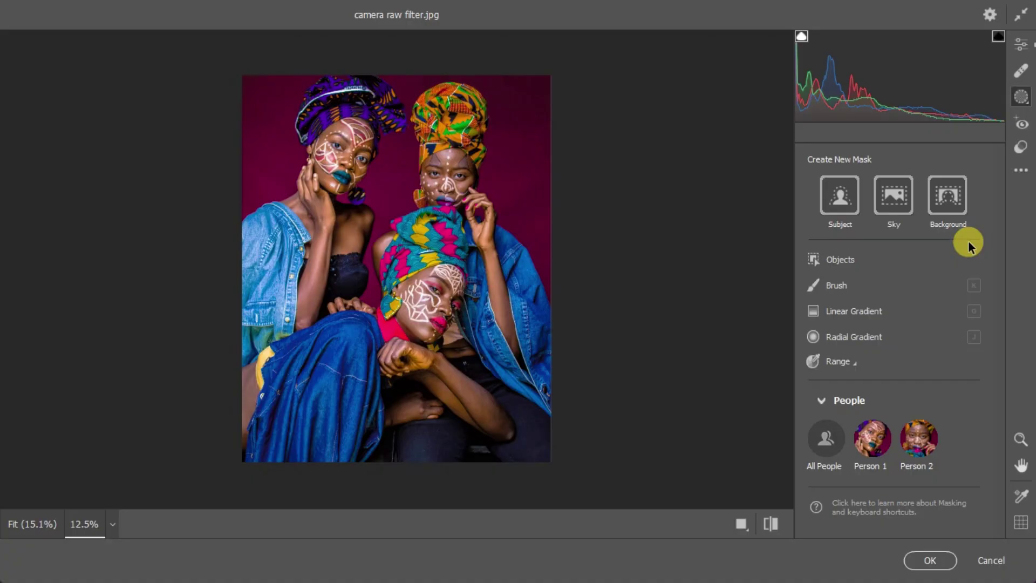
{"action": "left_click", "coordinate": [951, 196]}
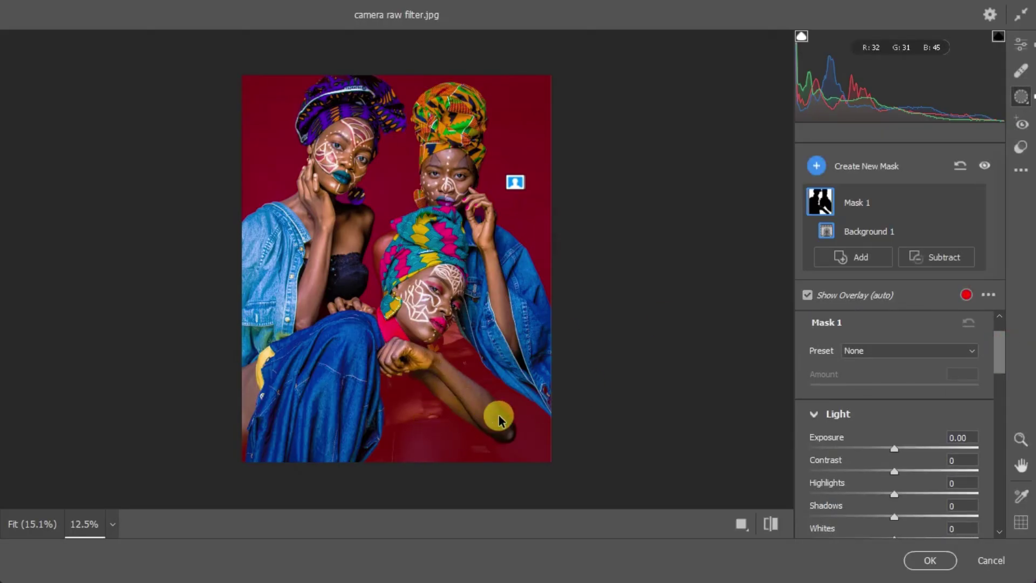
{"action": "left_click", "coordinate": [915, 255]}
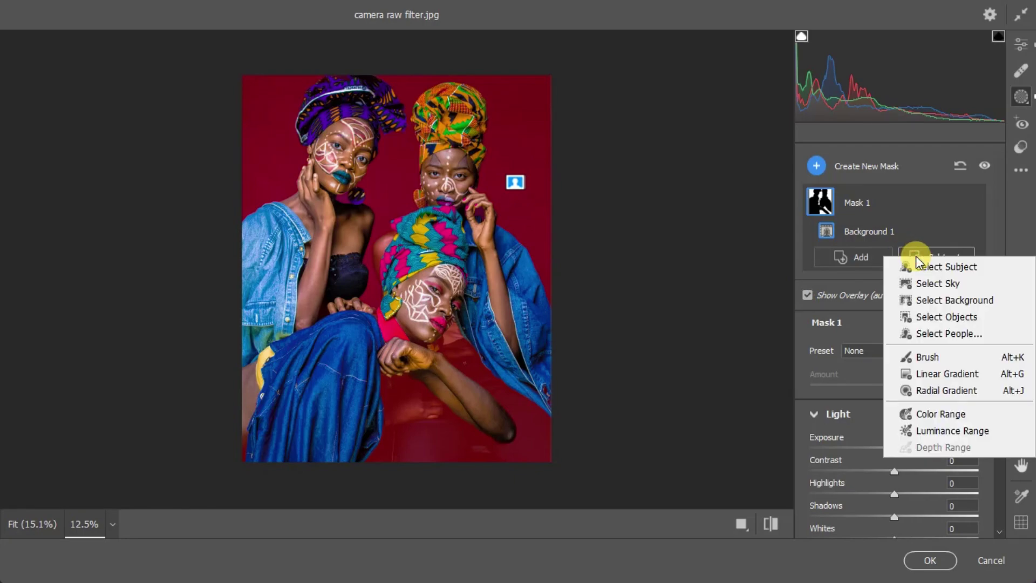
{"action": "left_click", "coordinate": [951, 300]}
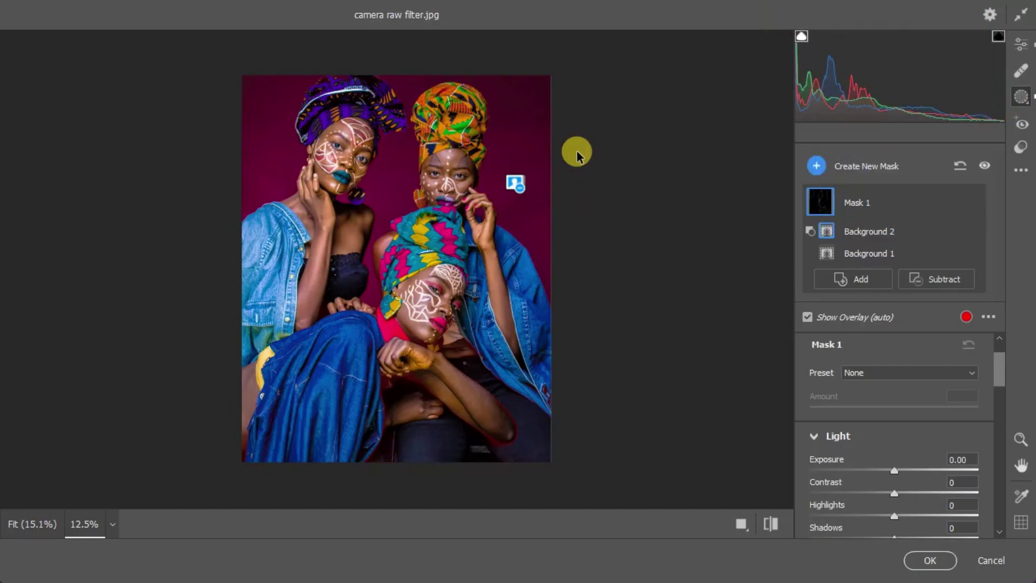
{"action": "left_click", "coordinate": [1021, 147]}
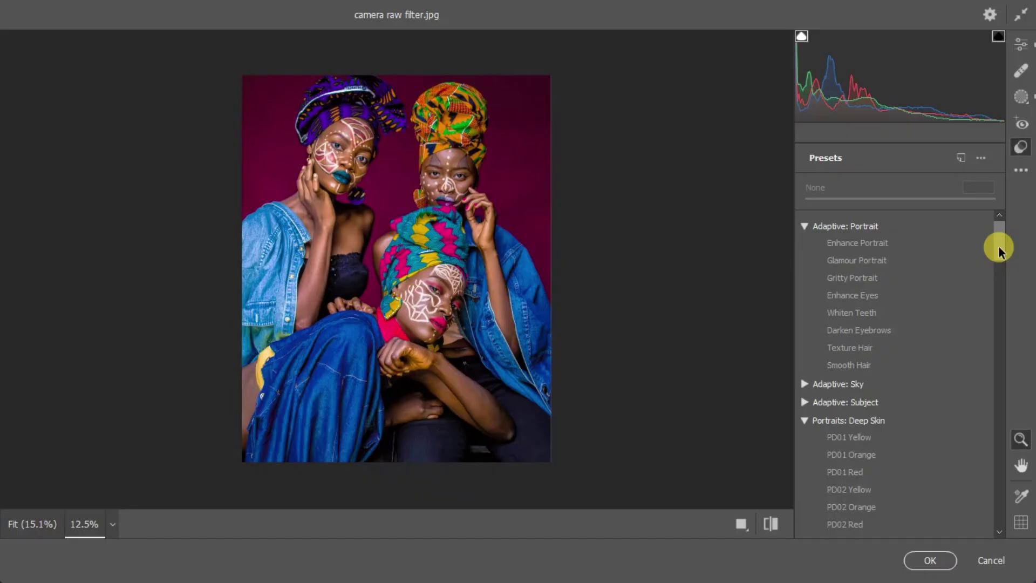
Step: Compare against defaults, collapse the preset groups, and apply Adaptive: Portrait's Enhance Portrait at 100
{"action": "left_click", "coordinate": [762, 529]}
{"action": "left_click", "coordinate": [761, 529]}
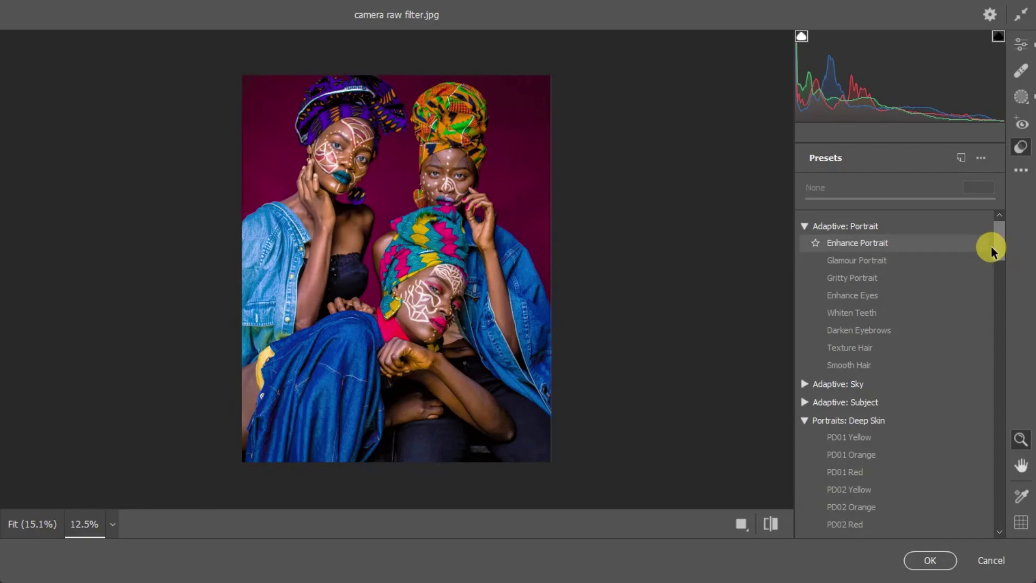
{"action": "left_click", "coordinate": [804, 227]}
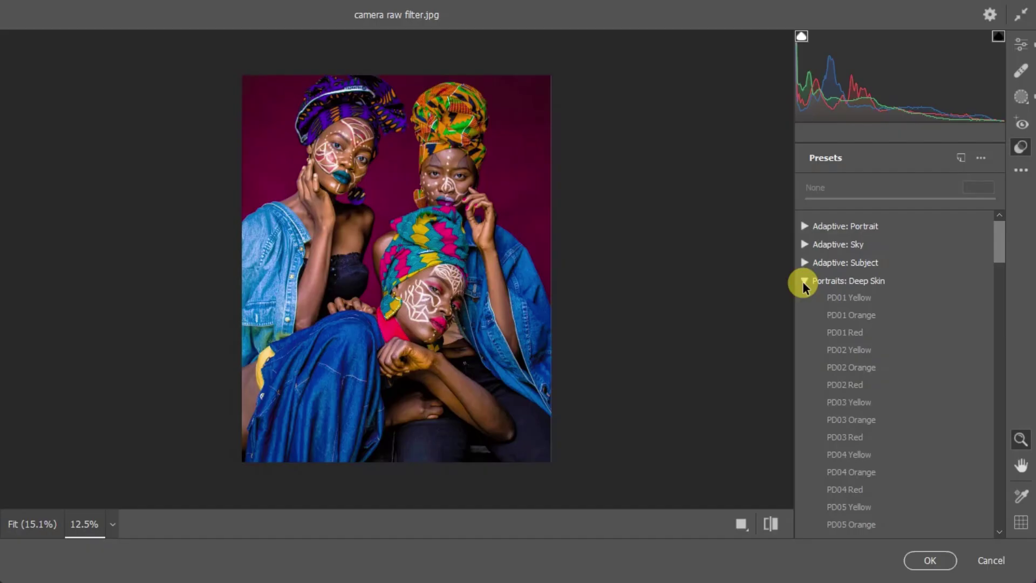
{"action": "left_click", "coordinate": [803, 282]}
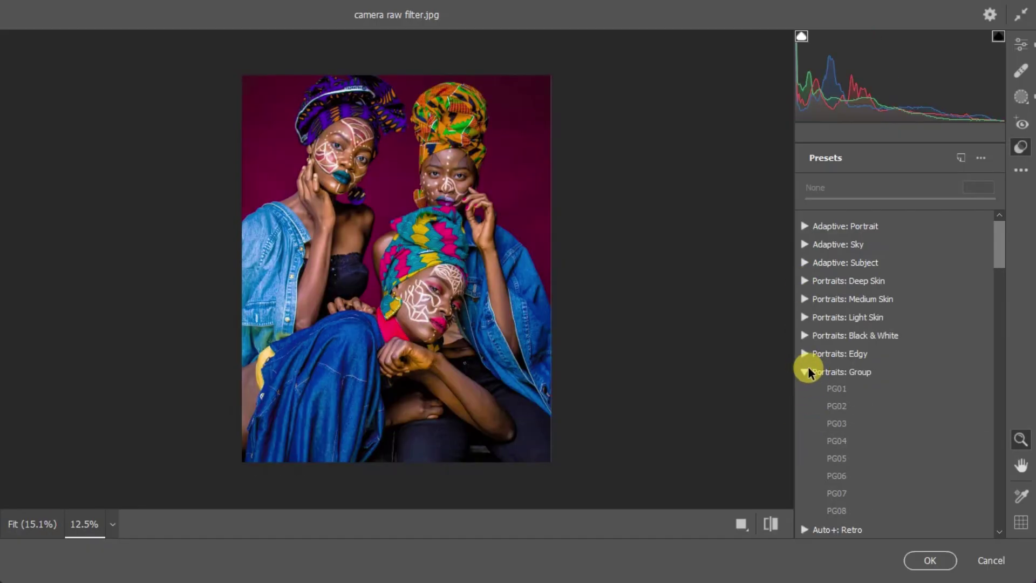
{"action": "left_click", "coordinate": [804, 372]}
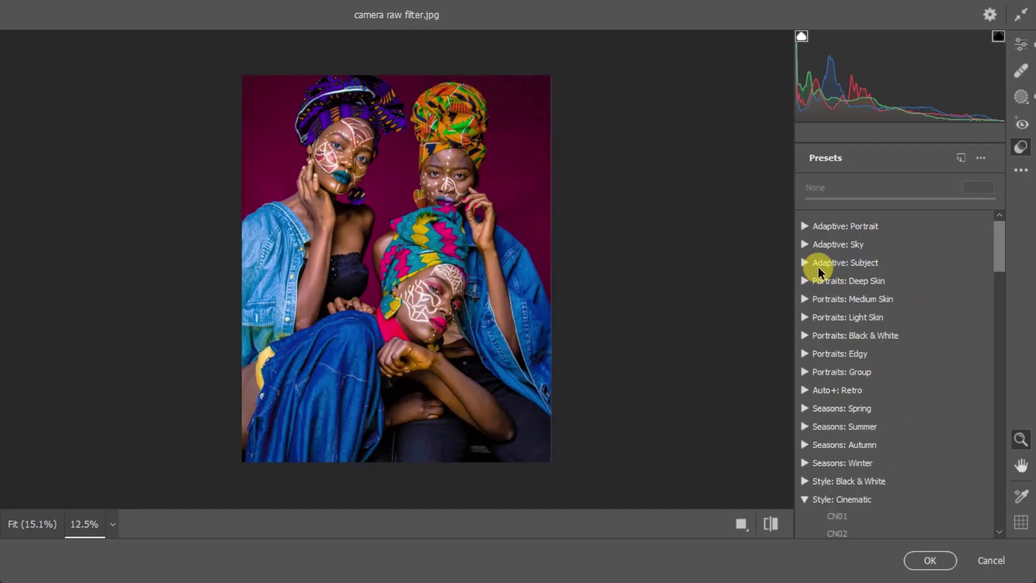
{"action": "left_click", "coordinate": [805, 227]}
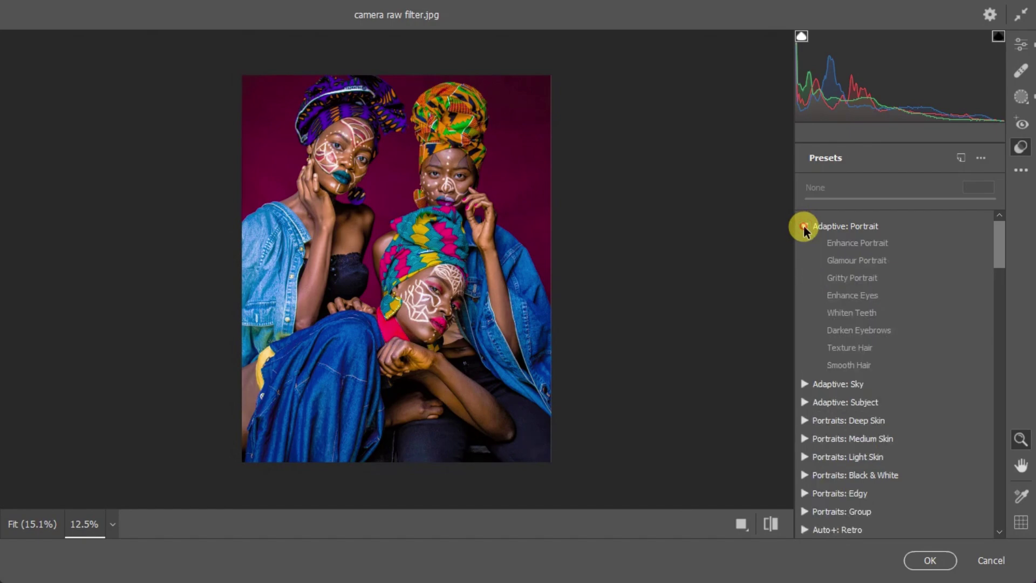
{"action": "left_click", "coordinate": [841, 246]}
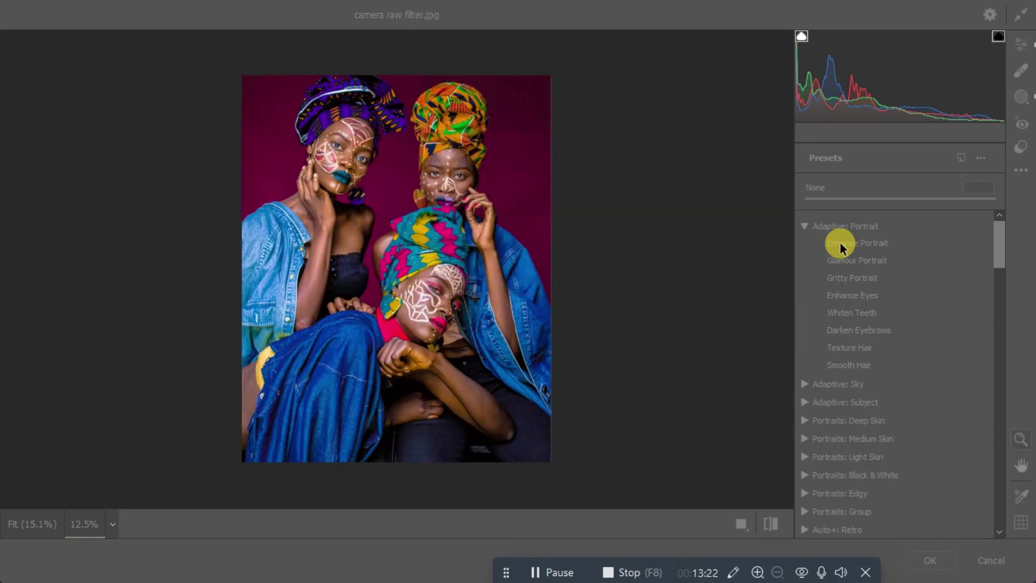
Step: Reapply Enhance Portrait above 100, then add the Glamour Portrait and Whiten Teeth presets
{"action": "left_click", "coordinate": [874, 242]}
{"action": "left_click", "coordinate": [876, 244]}
{"action": "left_click_drag", "start_coordinate": [898, 199], "coordinate": [924, 204]}
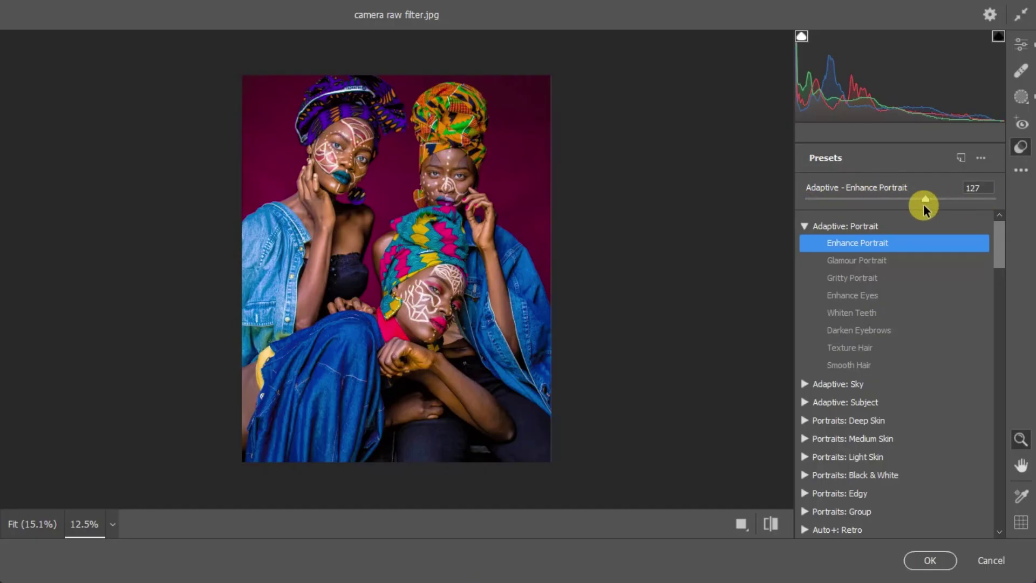
{"action": "left_click", "coordinate": [881, 261]}
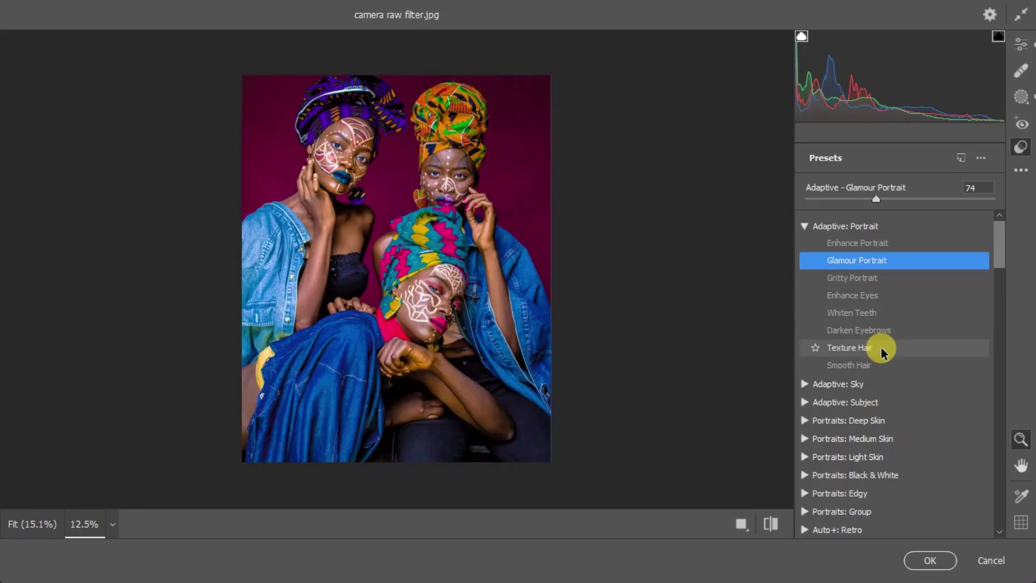
{"action": "left_click", "coordinate": [883, 313]}
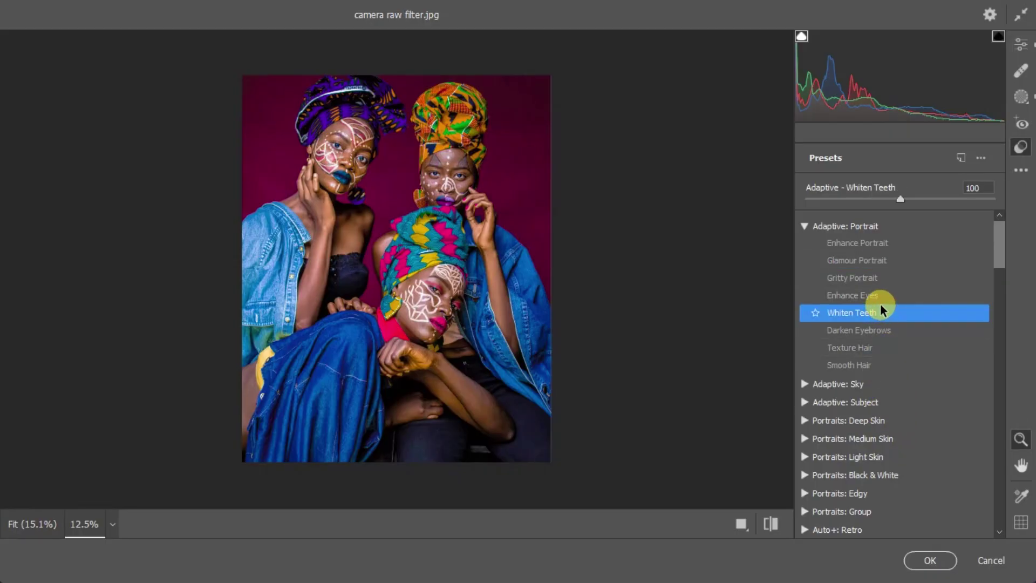
Step: Apply Darken Eyebrows at 154 and commit the Camera Raw Filter to the color grade layer
{"action": "left_click", "coordinate": [866, 332]}
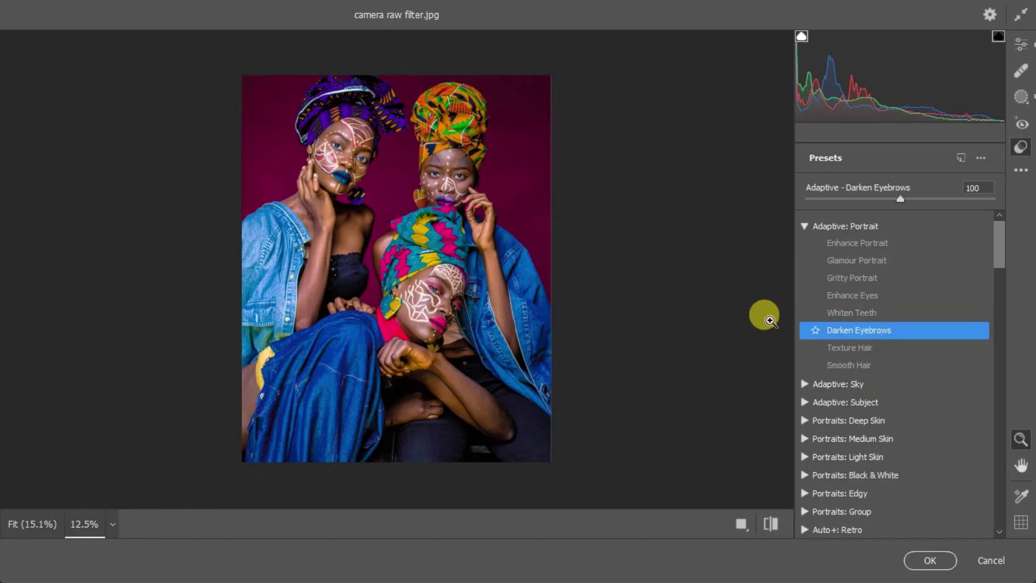
{"action": "left_click", "coordinate": [534, 161]}
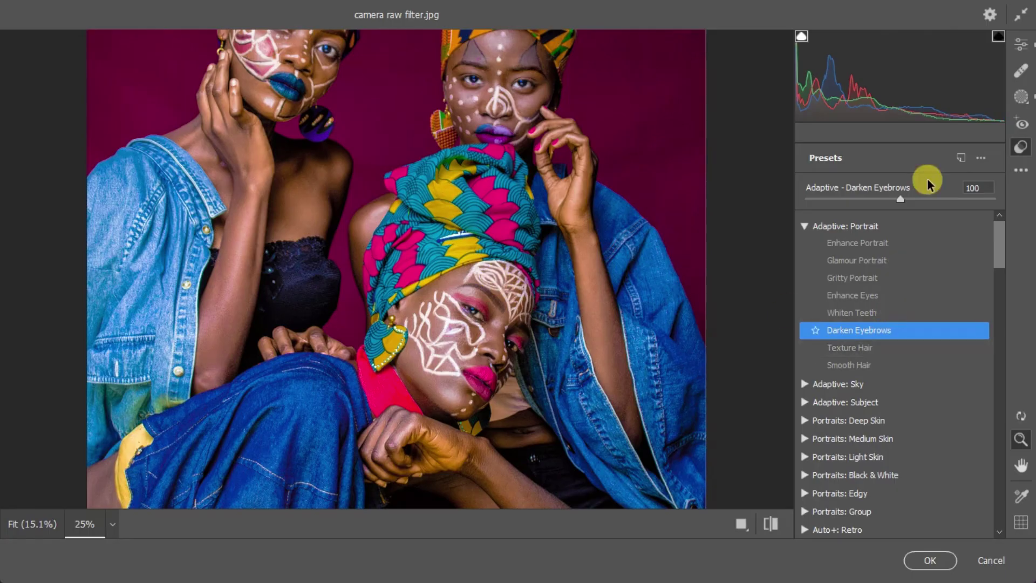
{"action": "left_click_drag", "start_coordinate": [901, 193], "coordinate": [951, 199]}
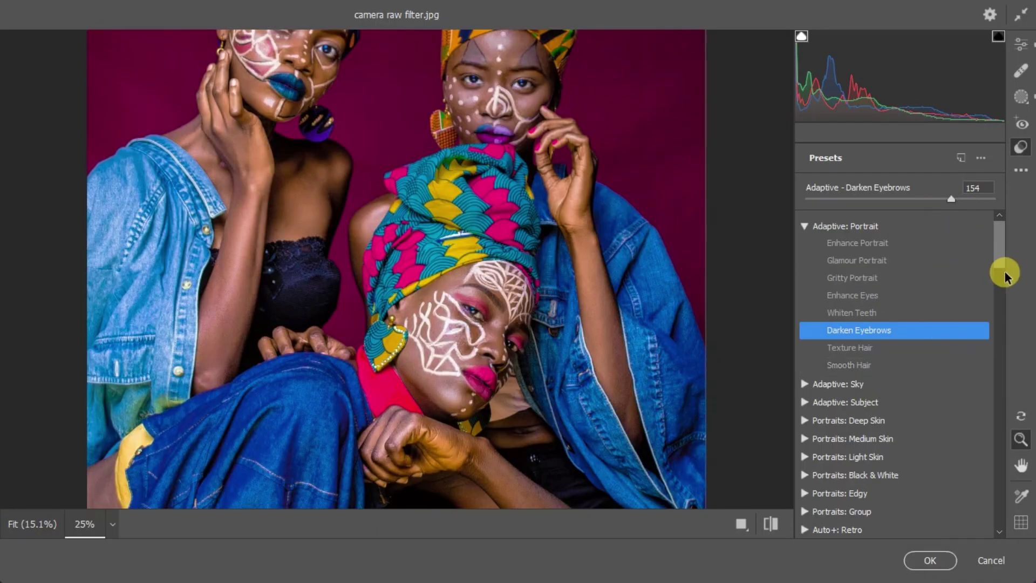
{"action": "left_click_drag", "start_coordinate": [998, 247], "coordinate": [946, 519]}
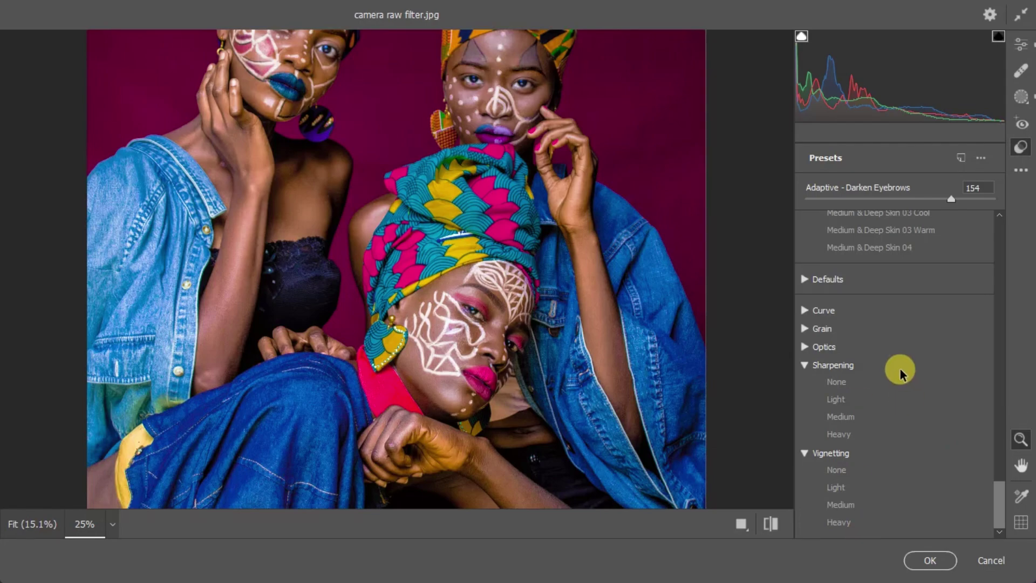
{"action": "left_click", "coordinate": [926, 560]}
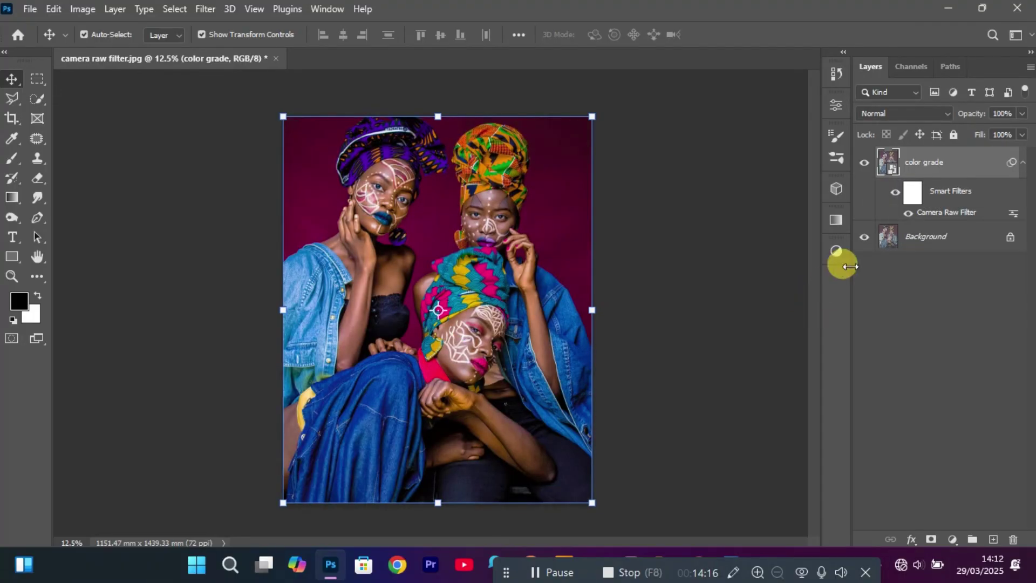
{"action": "left_click", "coordinate": [862, 160]}
{"action": "left_click", "coordinate": [862, 161]}
{"action": "left_click", "coordinate": [862, 160]}
{"action": "left_click", "coordinate": [862, 161]}
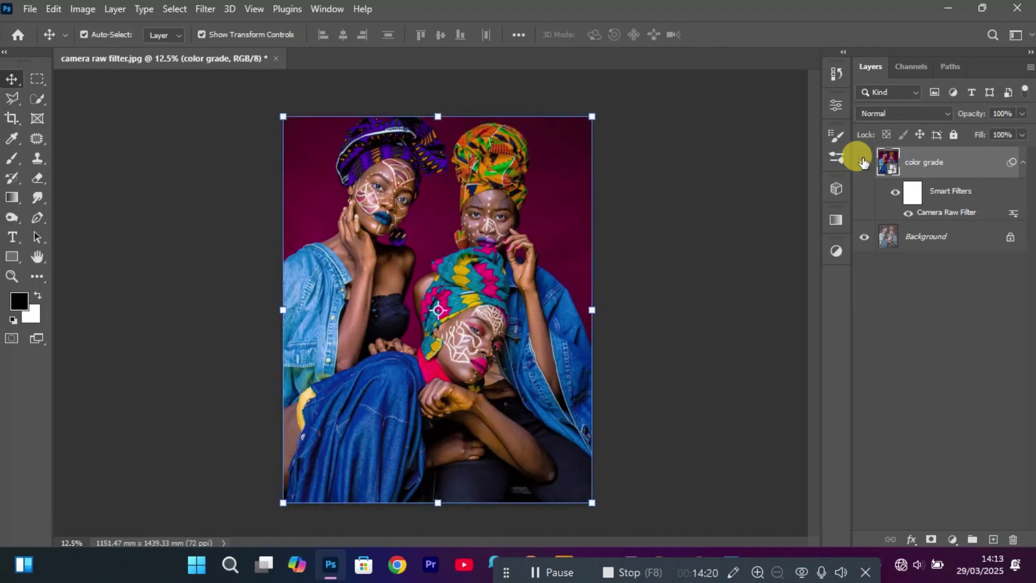